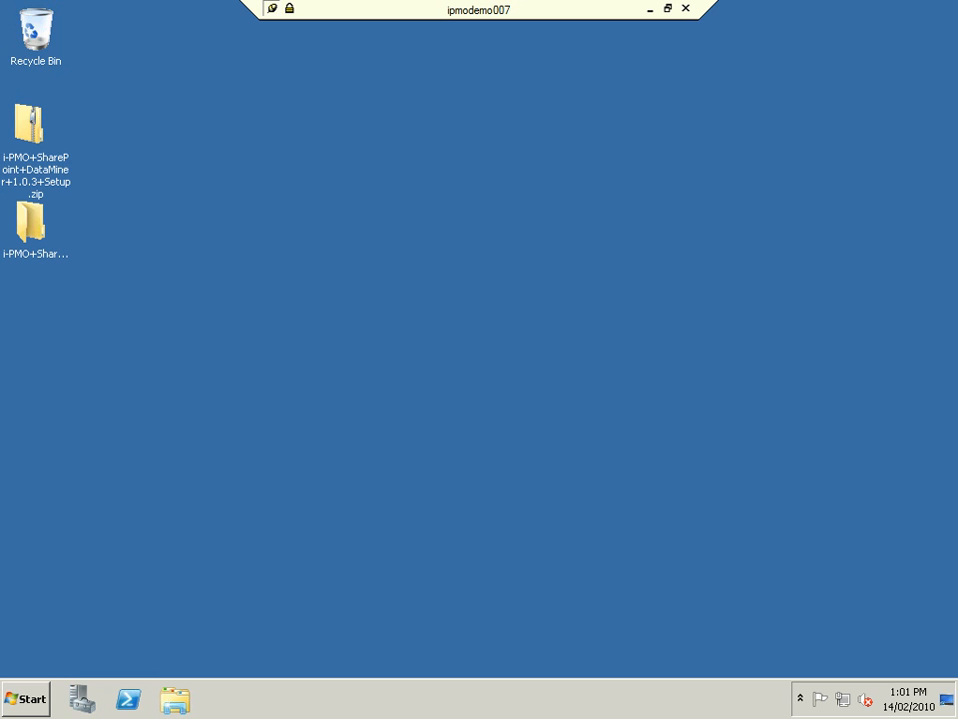
# - Open SQL Server Management Studio and connect to the IPMODEMO007 database engine with Windows Authentication
pyautogui.click(40, 699)
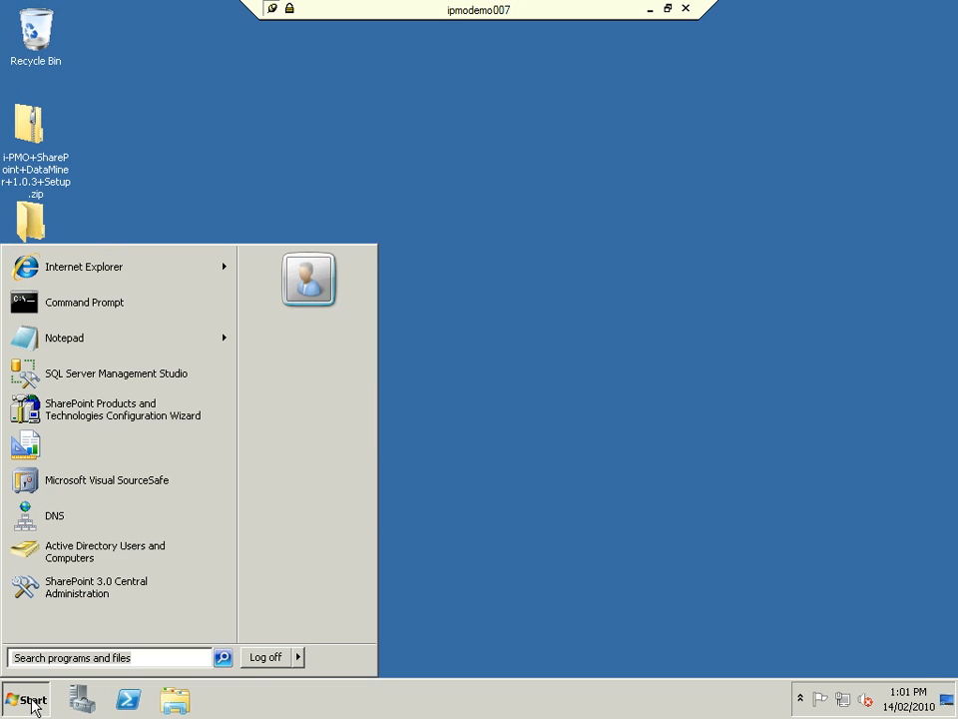
pyautogui.click(99, 384)
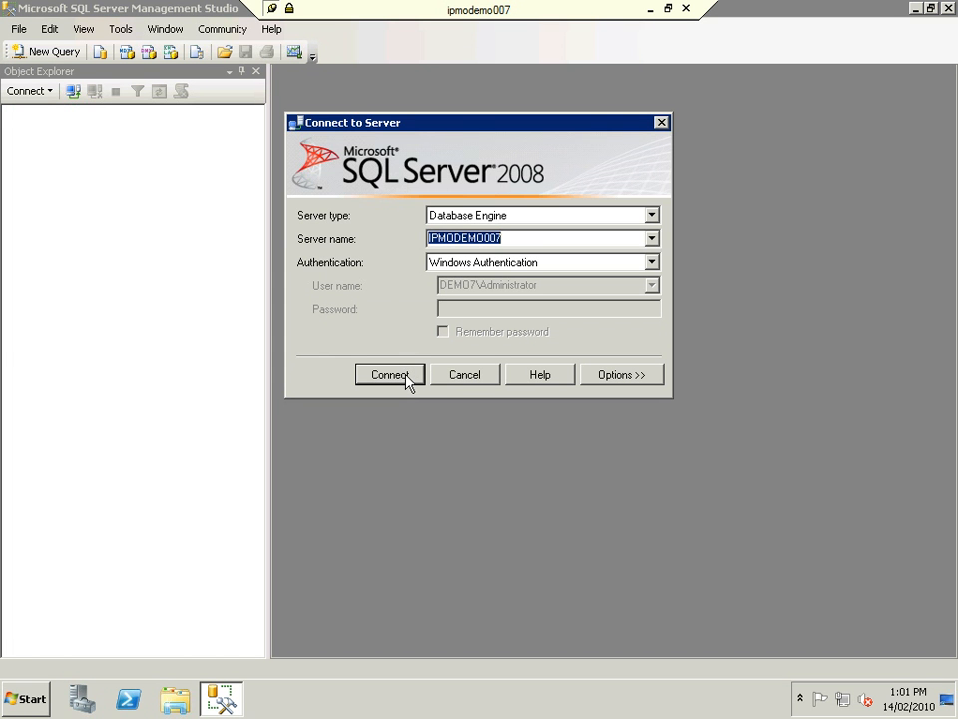
pyautogui.click(407, 376)
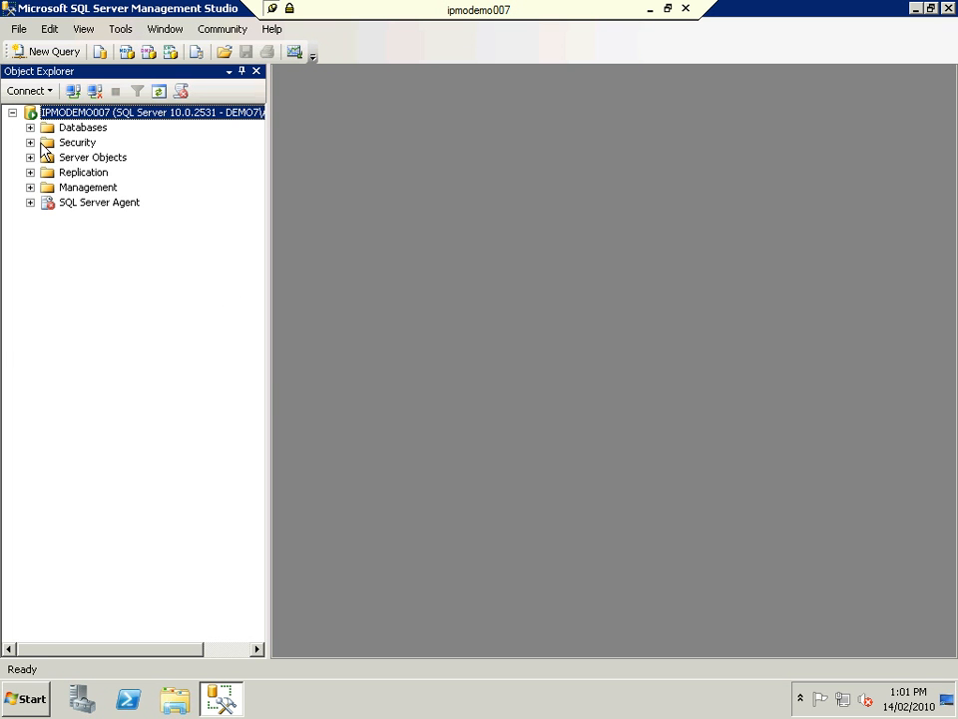
# - Query the top 1000 rows of the dbo.Issues table in the DataMiner_ReportingData database
pyautogui.click(30, 128)
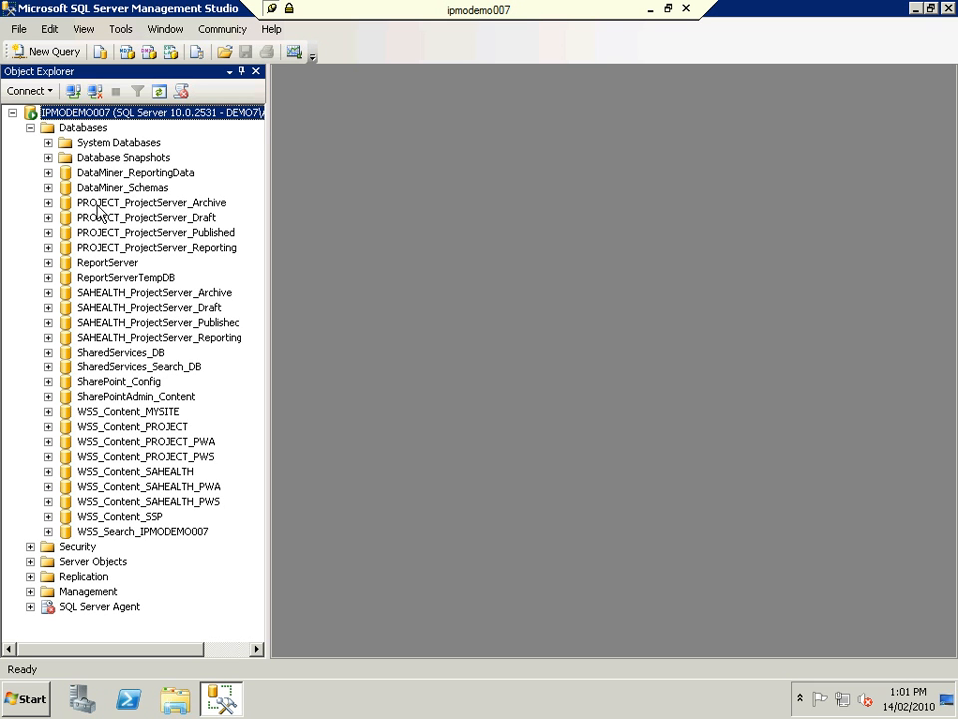
pyautogui.click(86, 175)
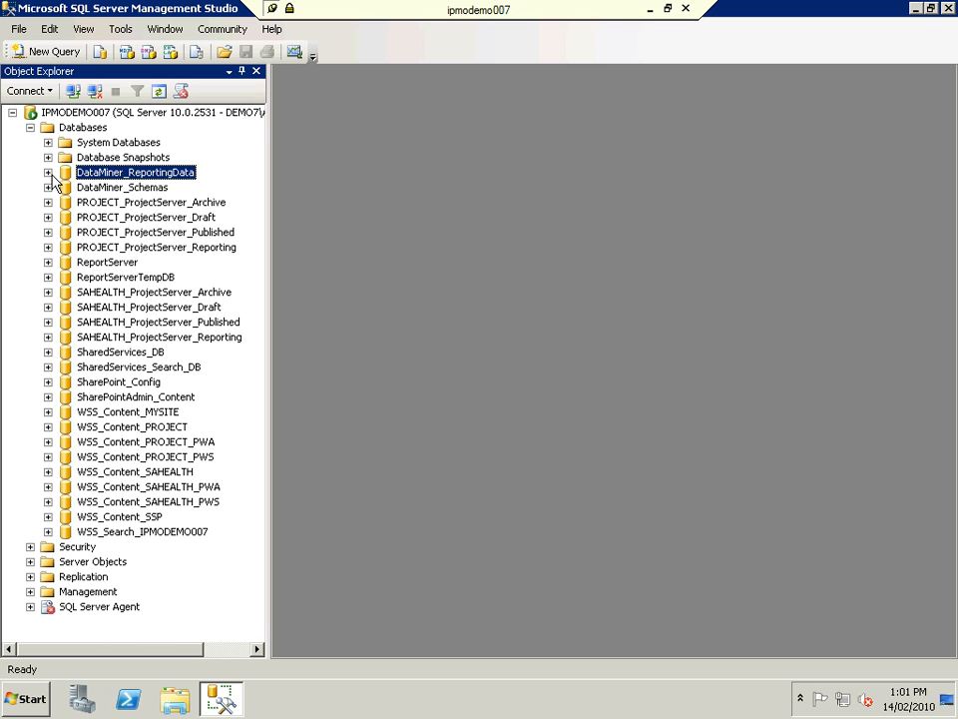
pyautogui.click(48, 172)
pyautogui.click(66, 202)
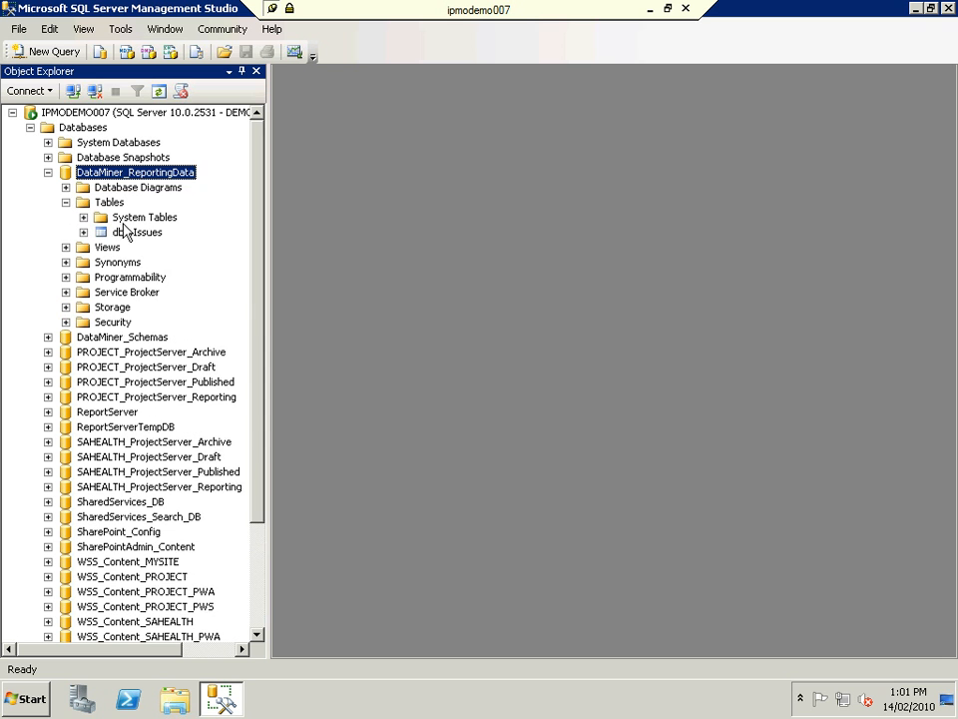
pyautogui.rightClick(120, 235)
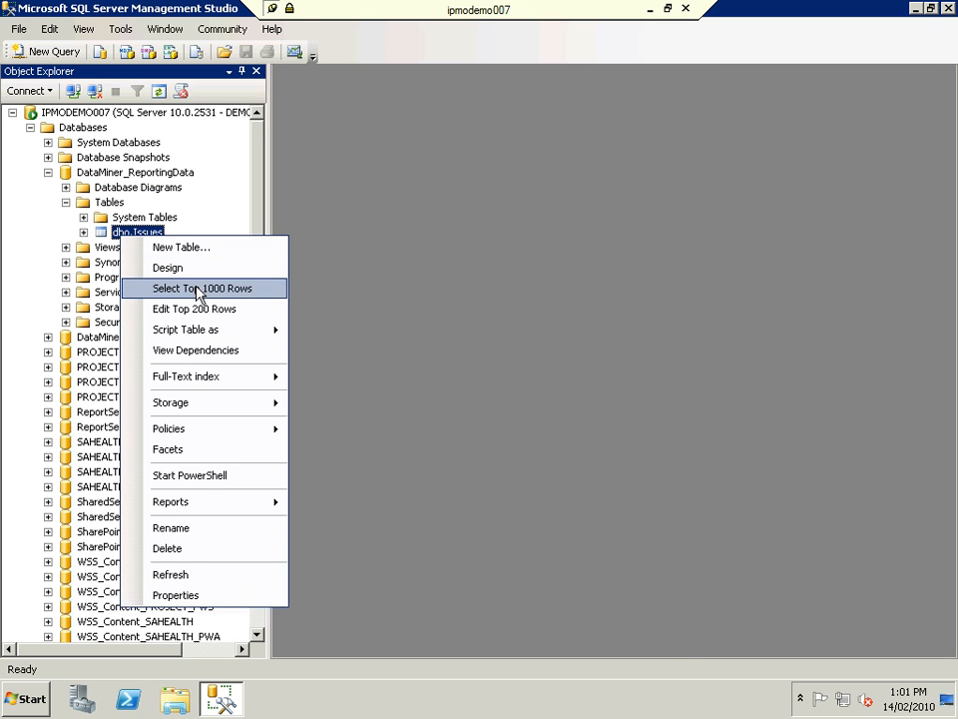
pyautogui.click(196, 288)
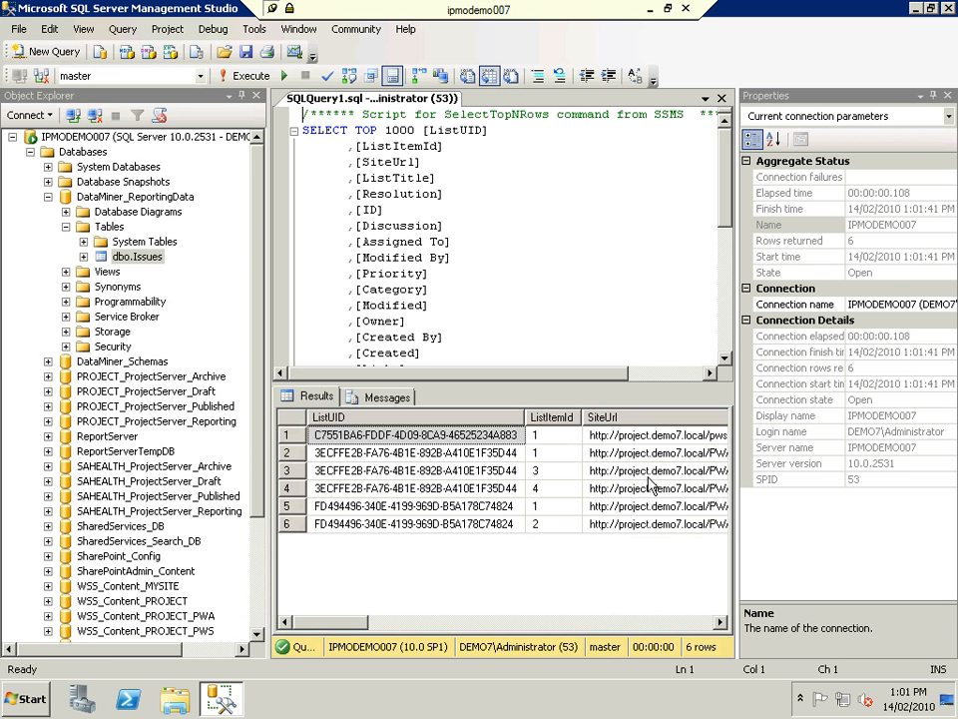
# - Examine the SiteUrl and ListTitle columns of the returned issues, and close SQL Server Management Studio
pyautogui.click(641, 455)
pyautogui.click(721, 624)
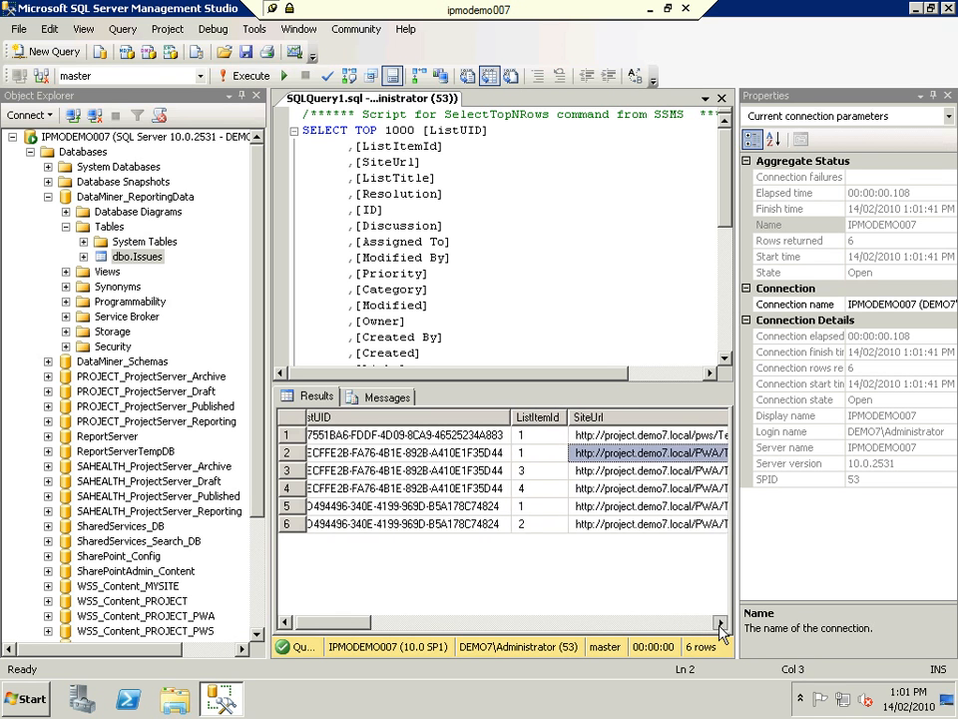
pyautogui.click(721, 624)
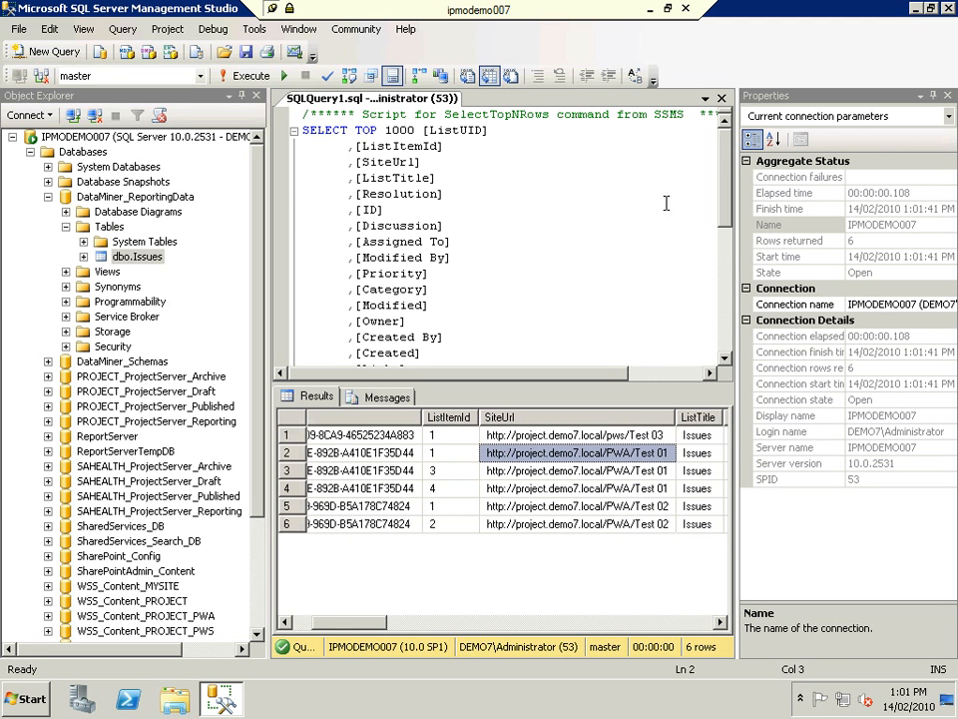
pyautogui.click(949, 8)
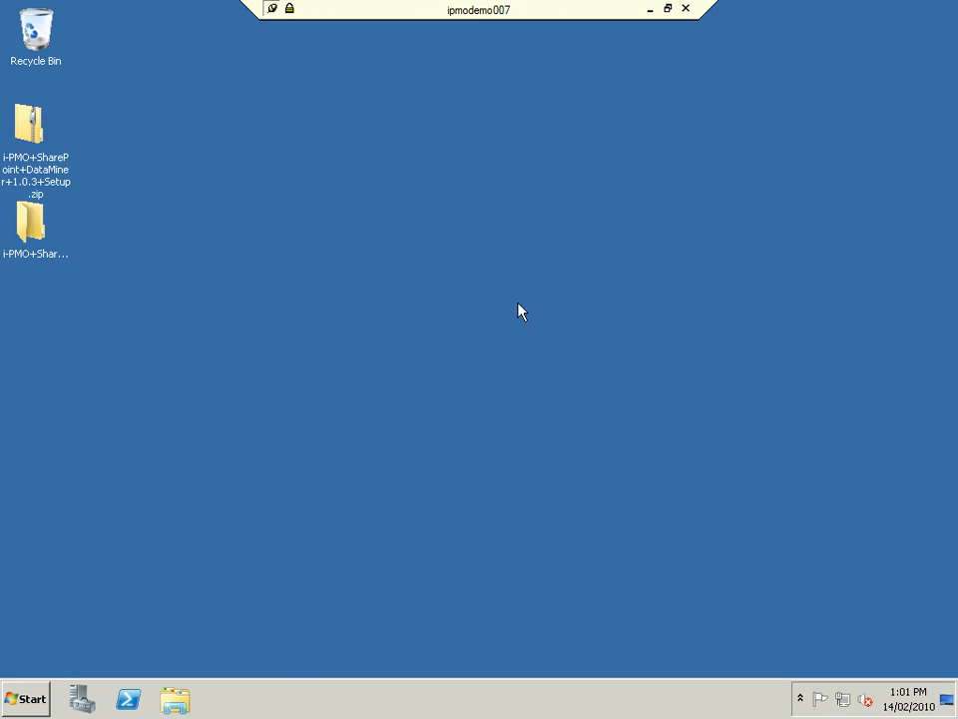
pyautogui.click(28, 703)
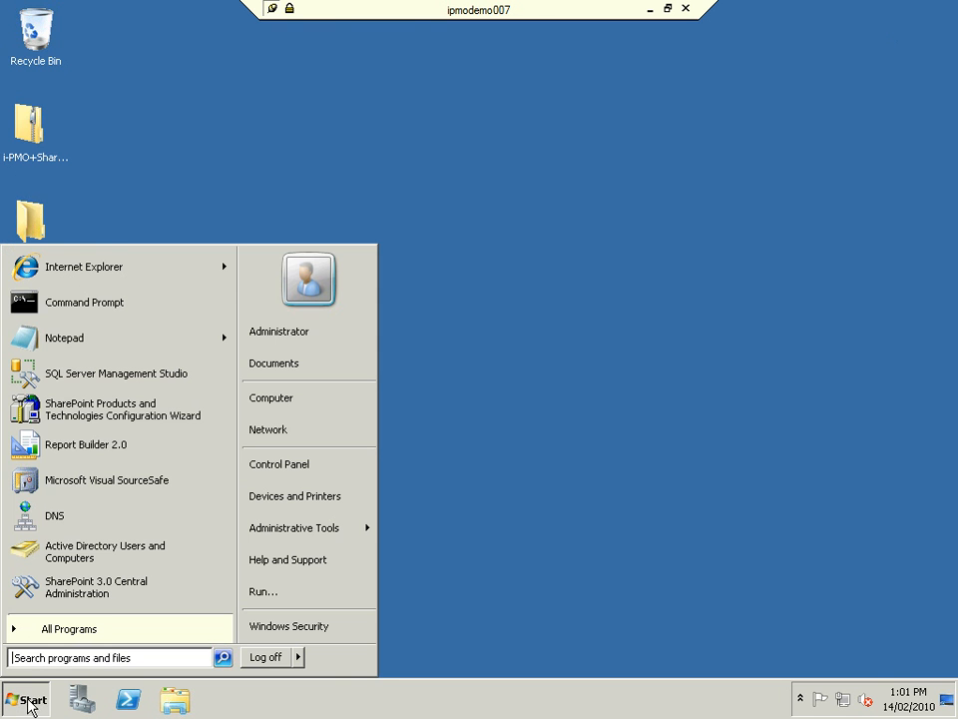
pyautogui.click(92, 270)
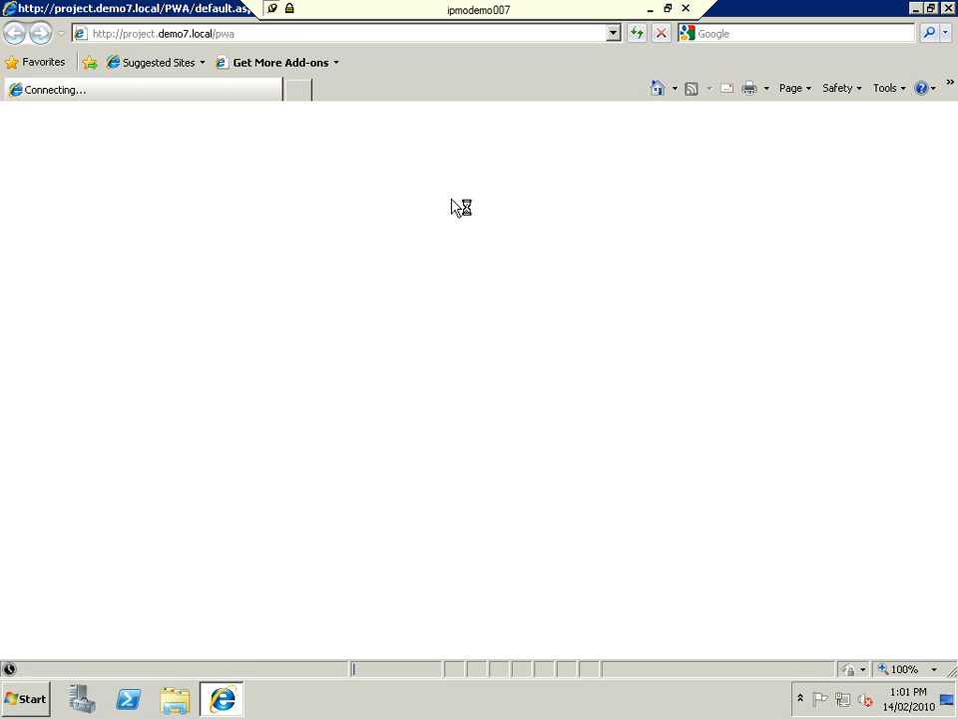
pyautogui.click(354, 36)
pyautogui.write('http://')
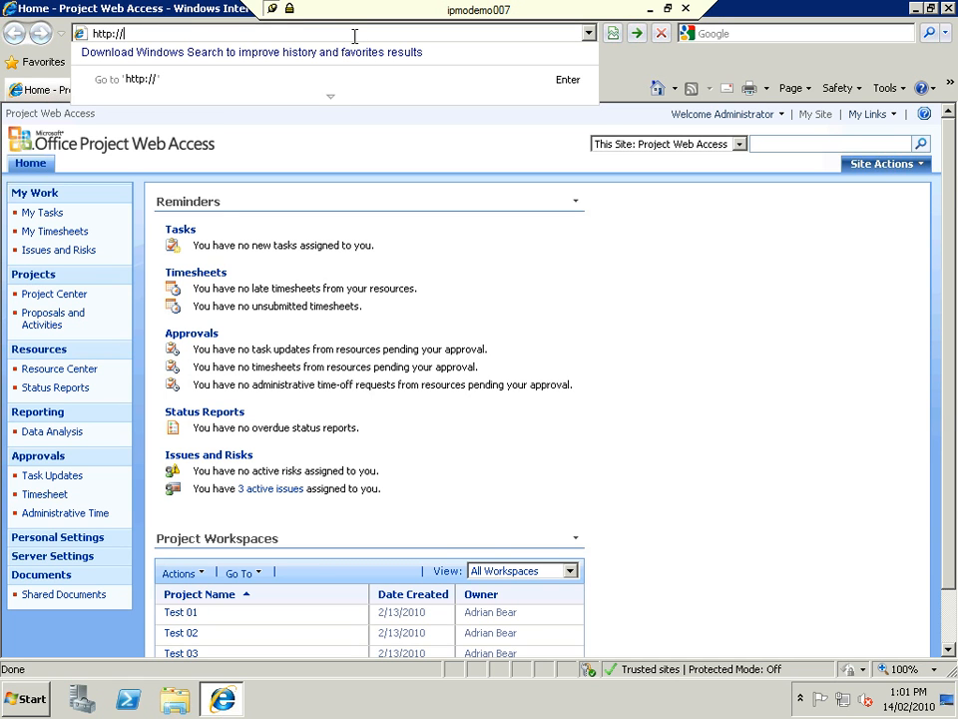
pyautogui.write('ipmodemo')
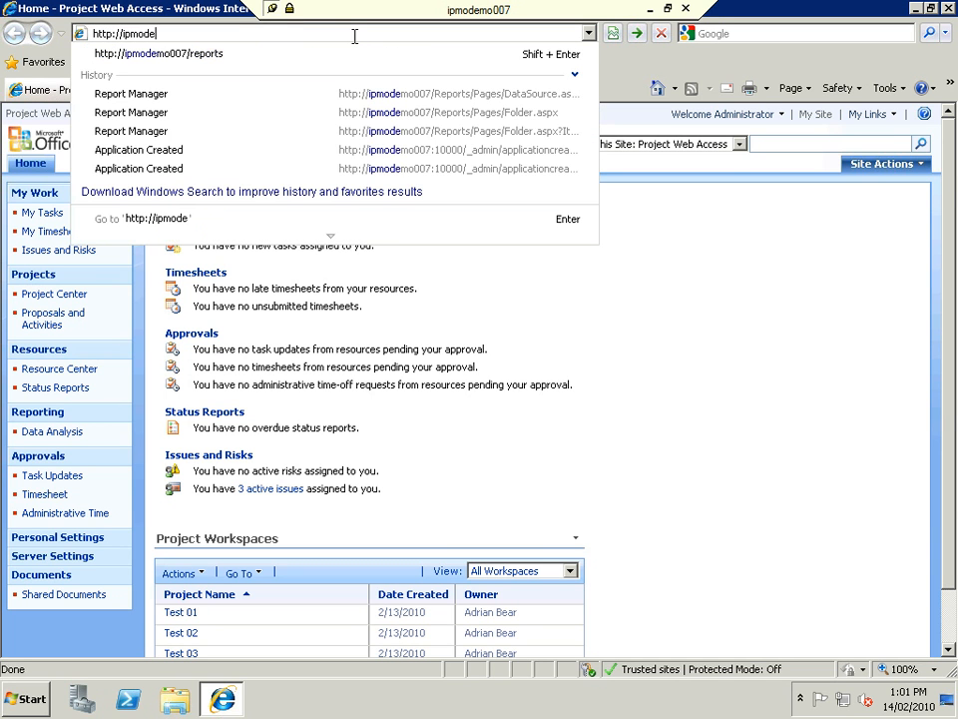
pyautogui.press('Down')
pyautogui.press('Return')
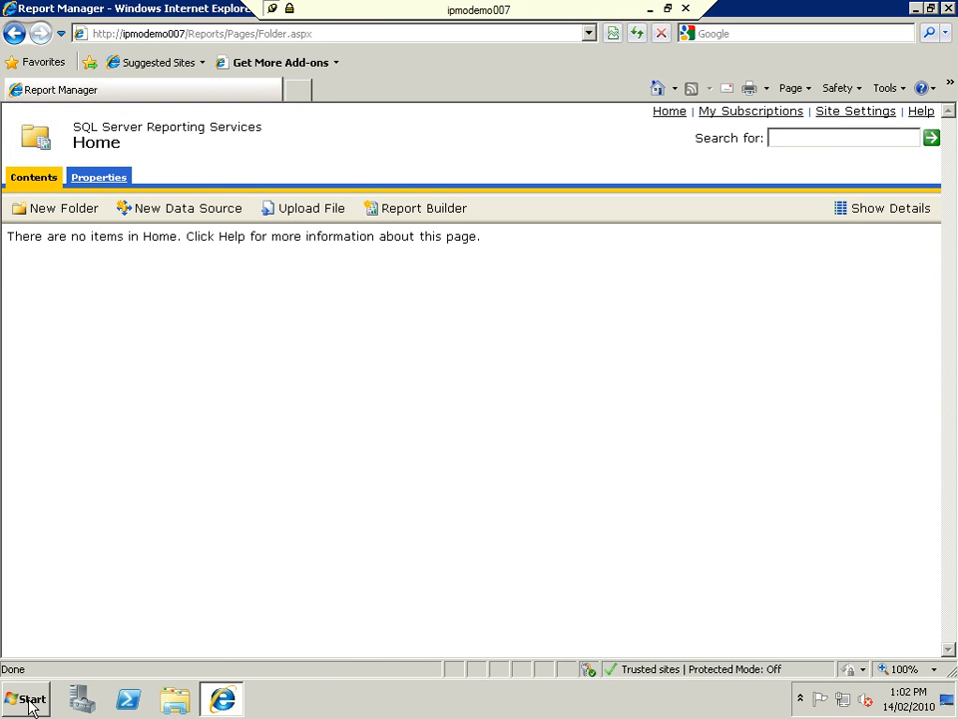
# - Launch Report Builder 2.0 and start the chart wizard in the blank report
pyautogui.click(30, 702)
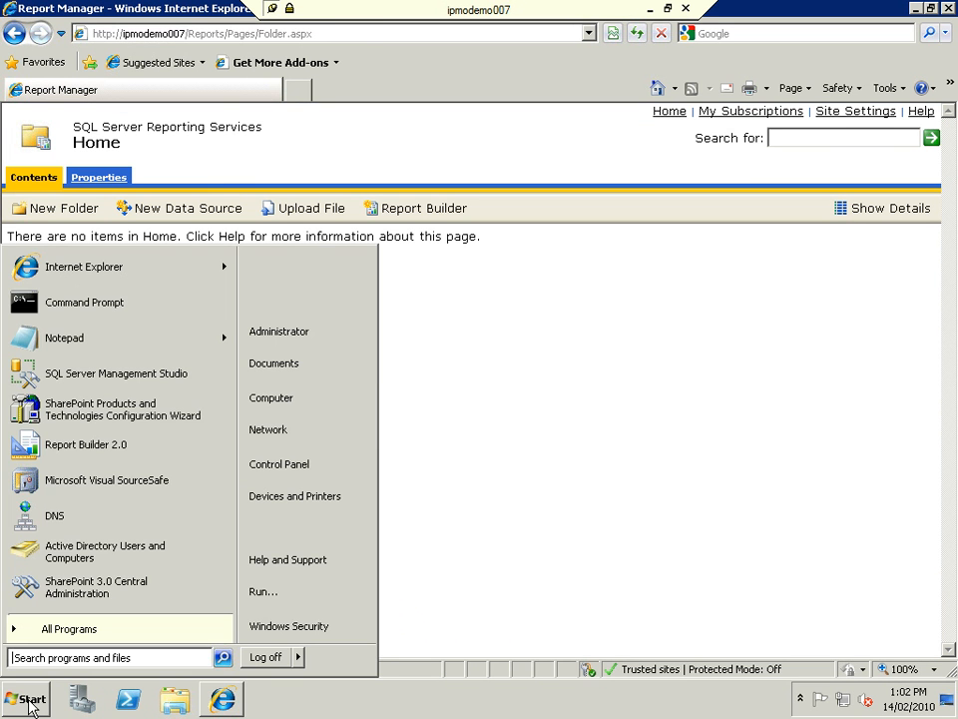
pyautogui.click(96, 457)
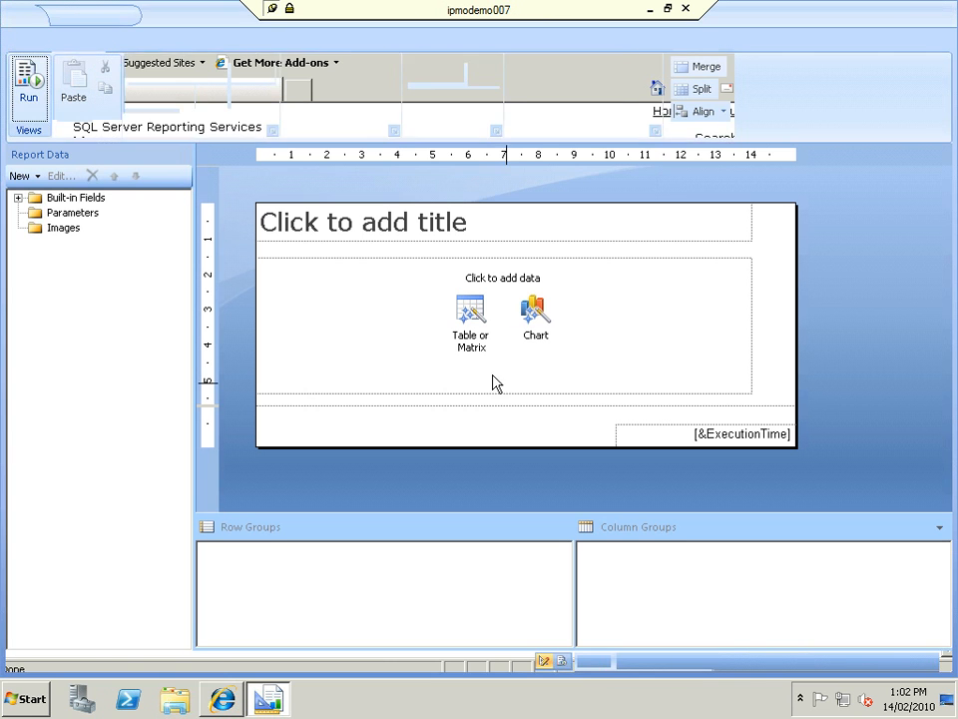
pyautogui.click(540, 333)
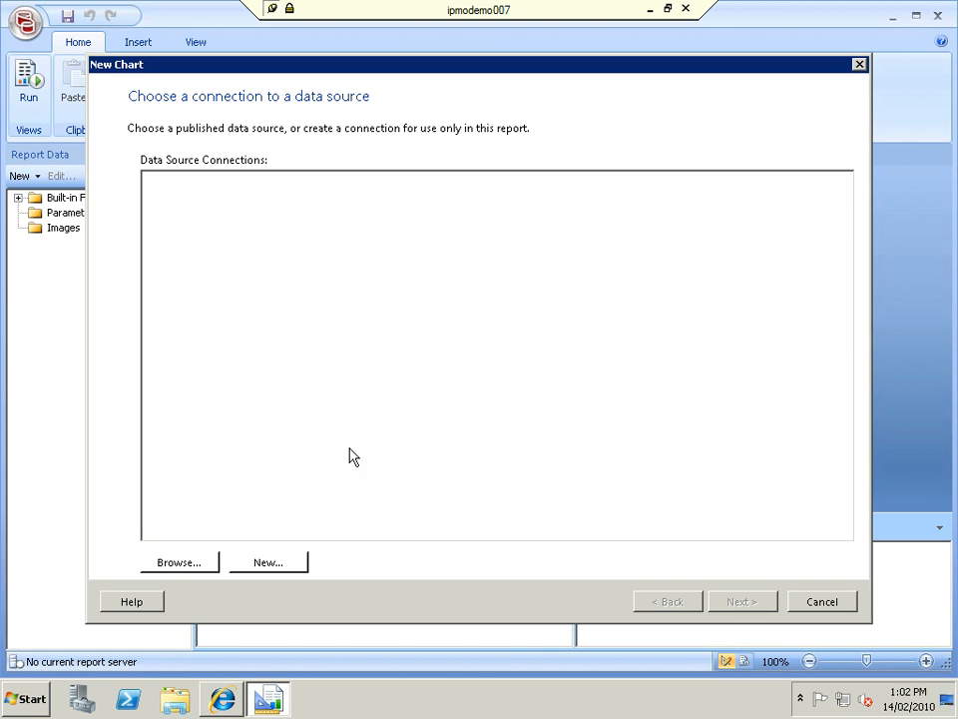
# - Build a new data source connection to server IPMODEMO007 and database DataMiner_ReportingData
pyautogui.click(268, 563)
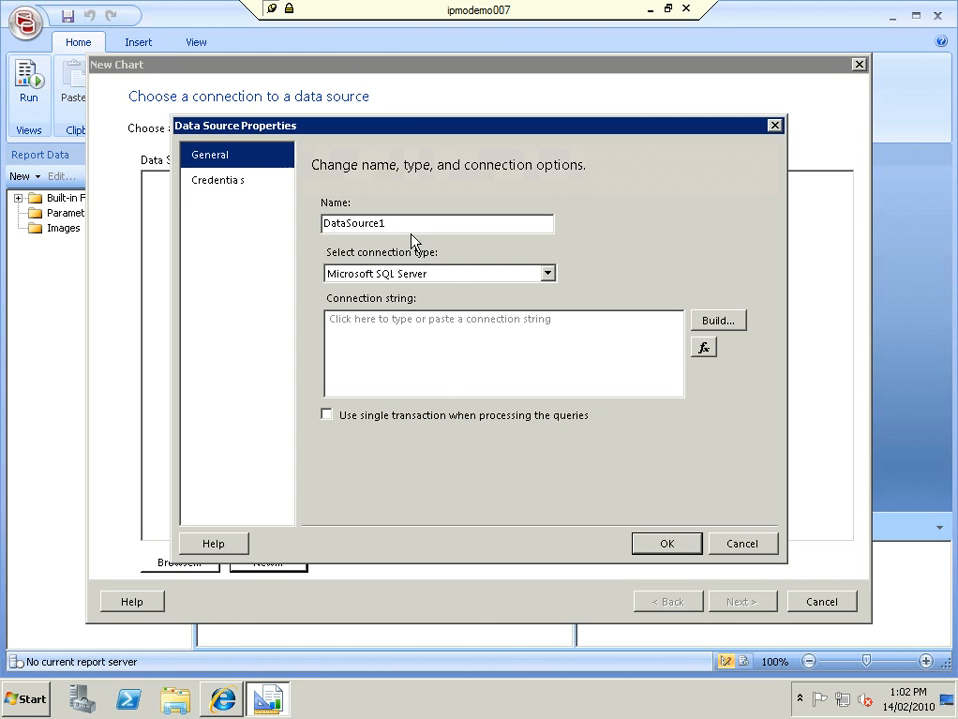
pyautogui.click(724, 322)
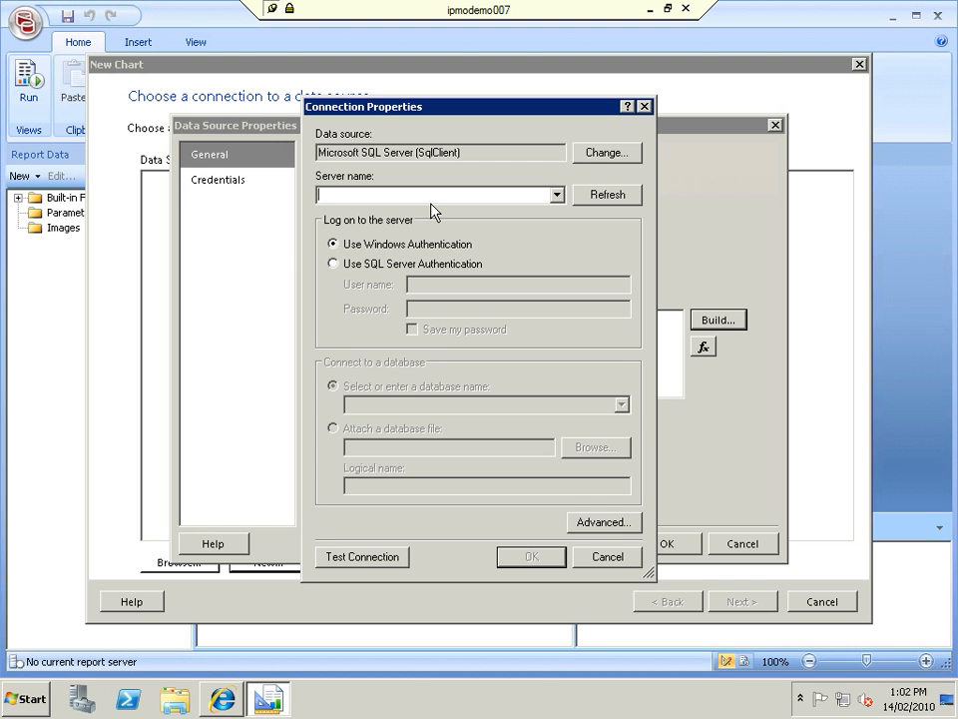
pyautogui.write('IPMODEMO007')
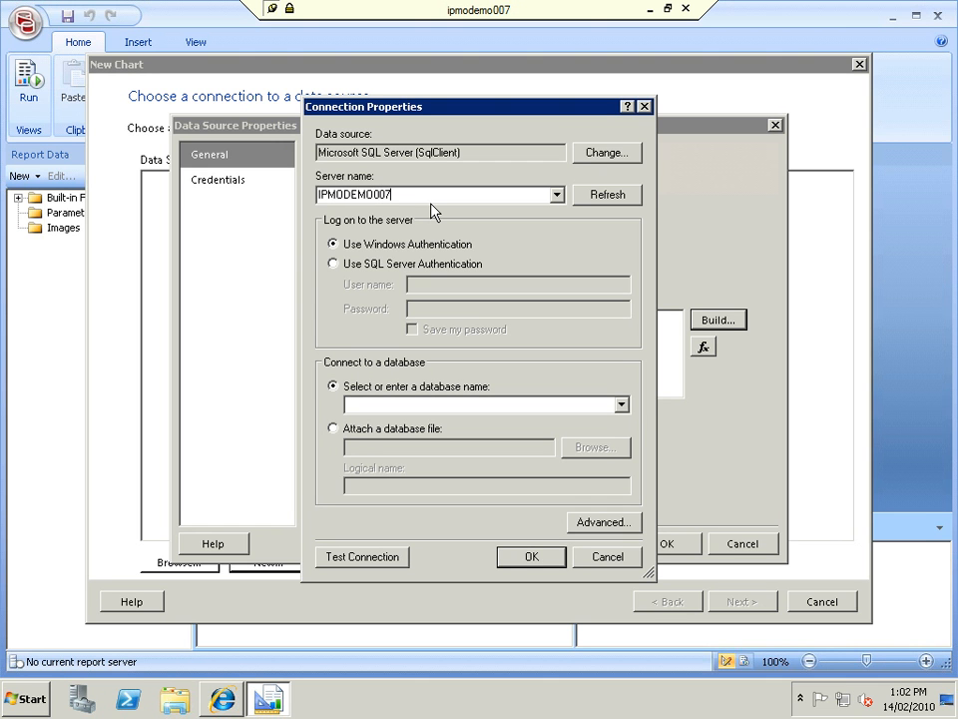
pyautogui.click(621, 406)
pyautogui.click(500, 46)
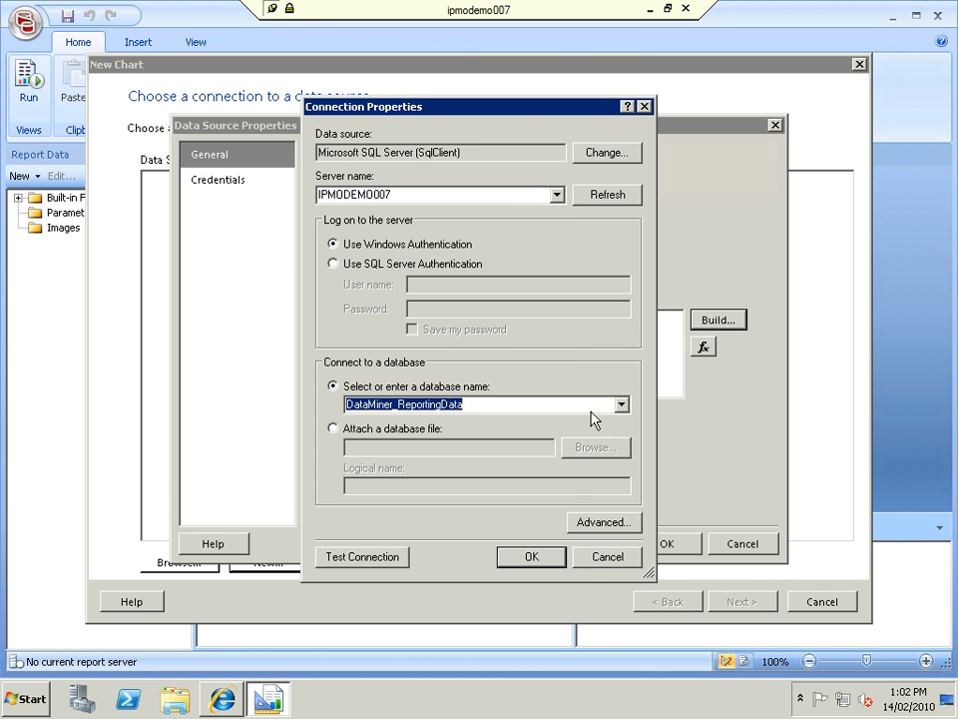
pyautogui.click(558, 560)
# - Copy the connection string into a new Report Manager data source named DataMiner_ReportingData
pyautogui.click(457, 326)
pyautogui.hotkey('ctrl', 'a')
pyautogui.hotkey('ctrl', 'c')
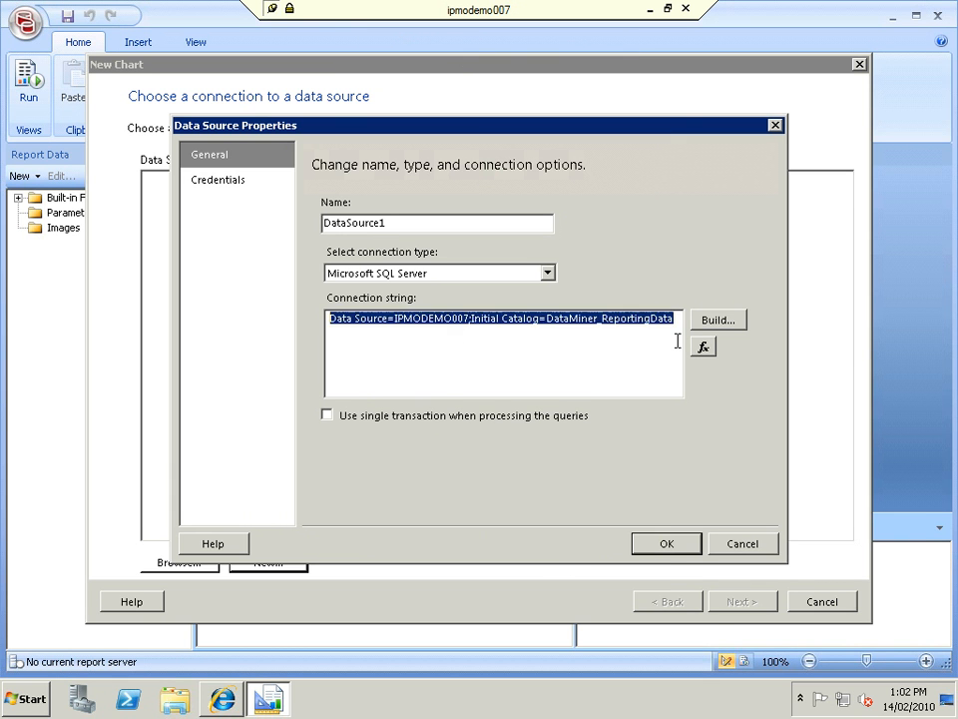
pyautogui.click(222, 701)
pyautogui.click(184, 216)
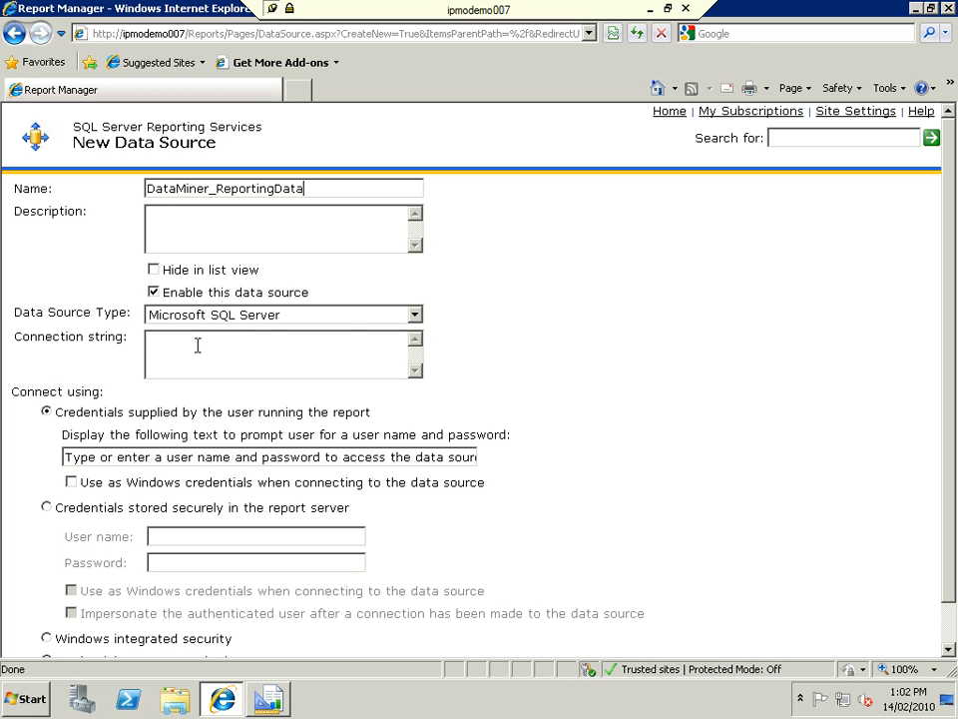
pyautogui.hotkey('ctrl', 'v')
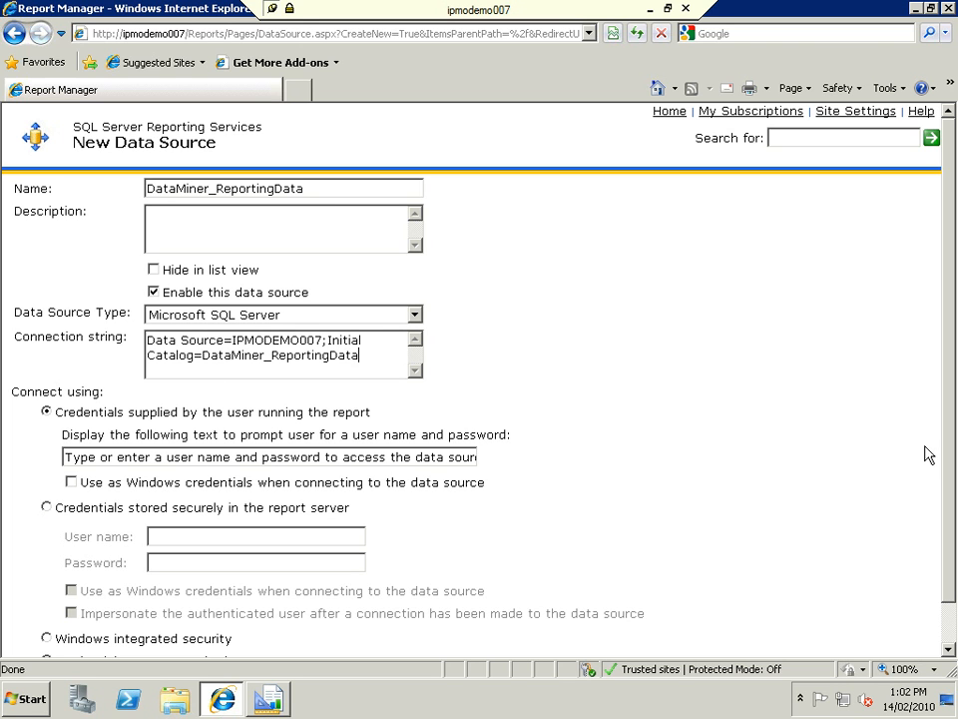
# - Set the data source to connect using Windows integrated security and create it
pyautogui.moveTo(950, 436); pyautogui.dragTo(947, 507)
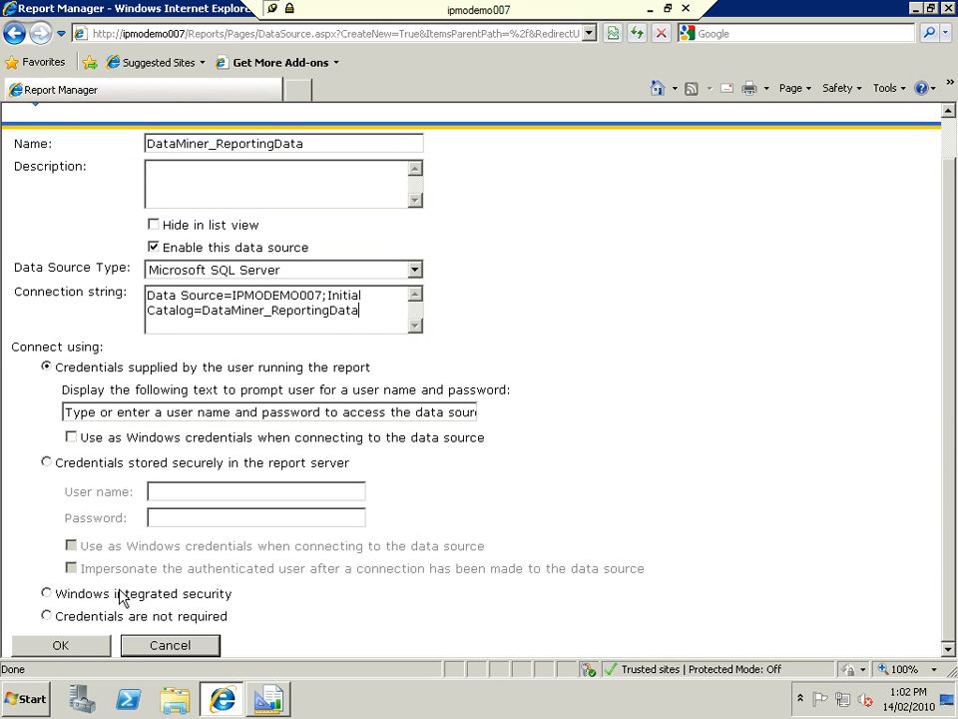
pyautogui.click(47, 593)
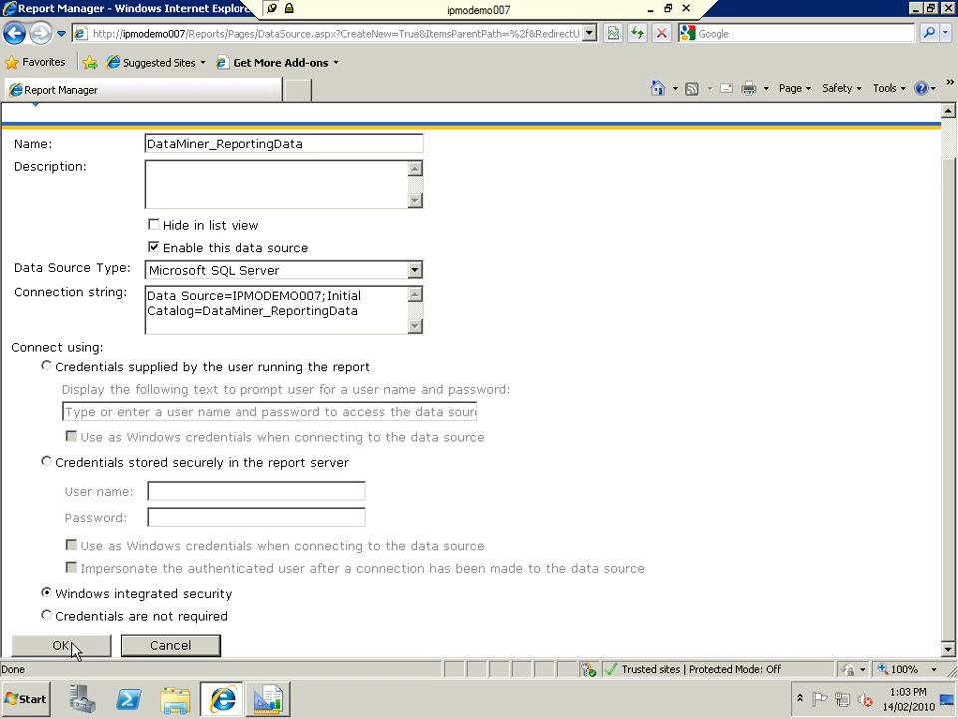
pyautogui.click(64, 646)
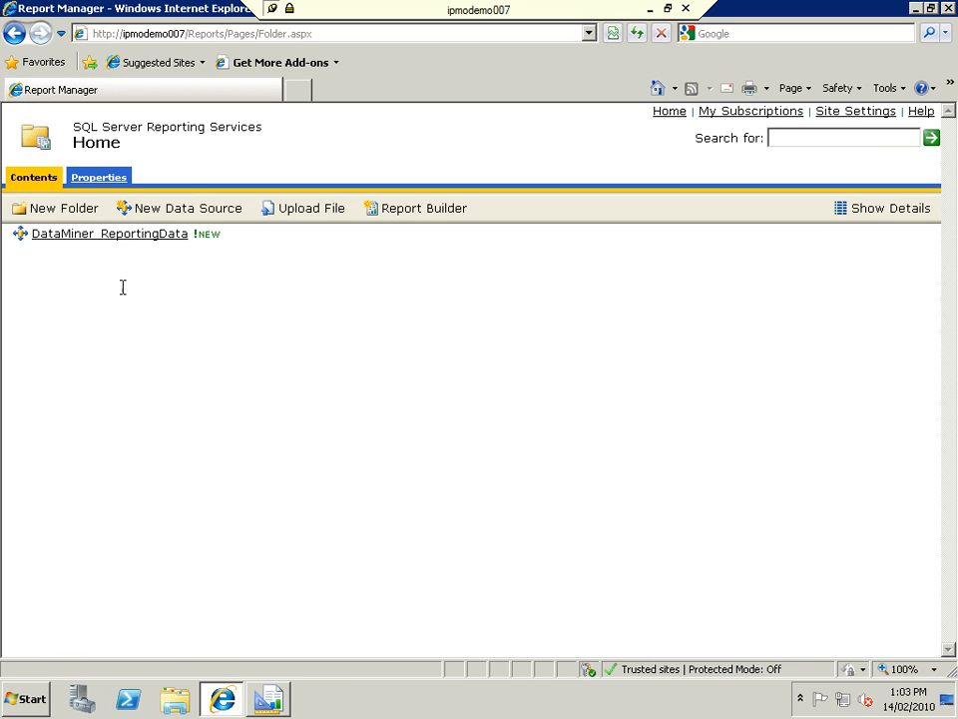
# - Switch back to Report Builder, discard the embedded data source and choose the published DataMiner_ReportingData source for the chart
pyautogui.click(268, 699)
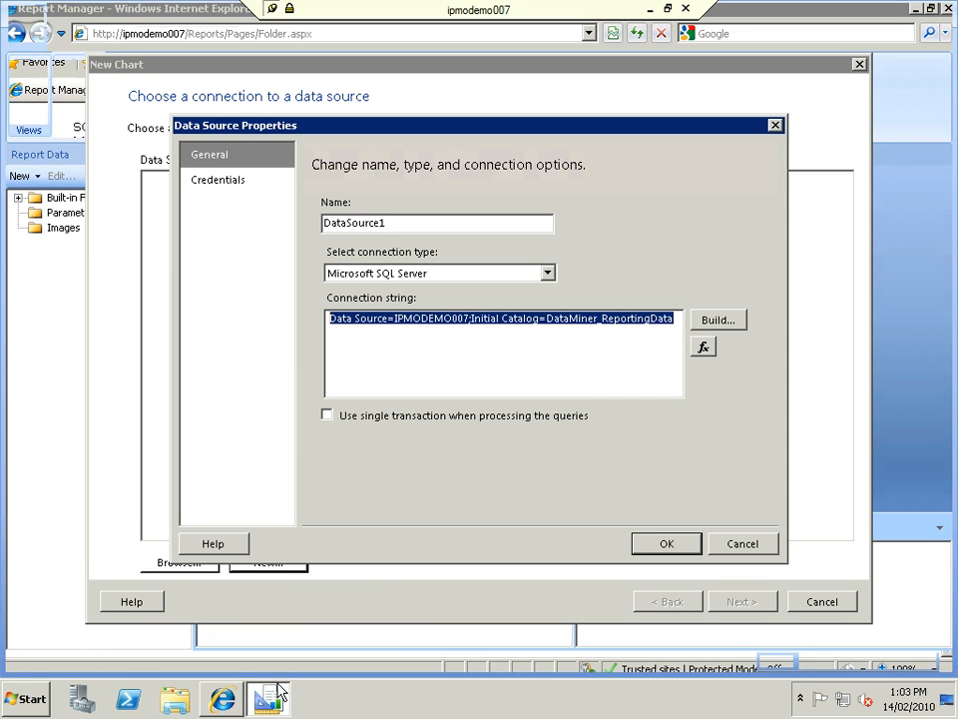
pyautogui.click(774, 549)
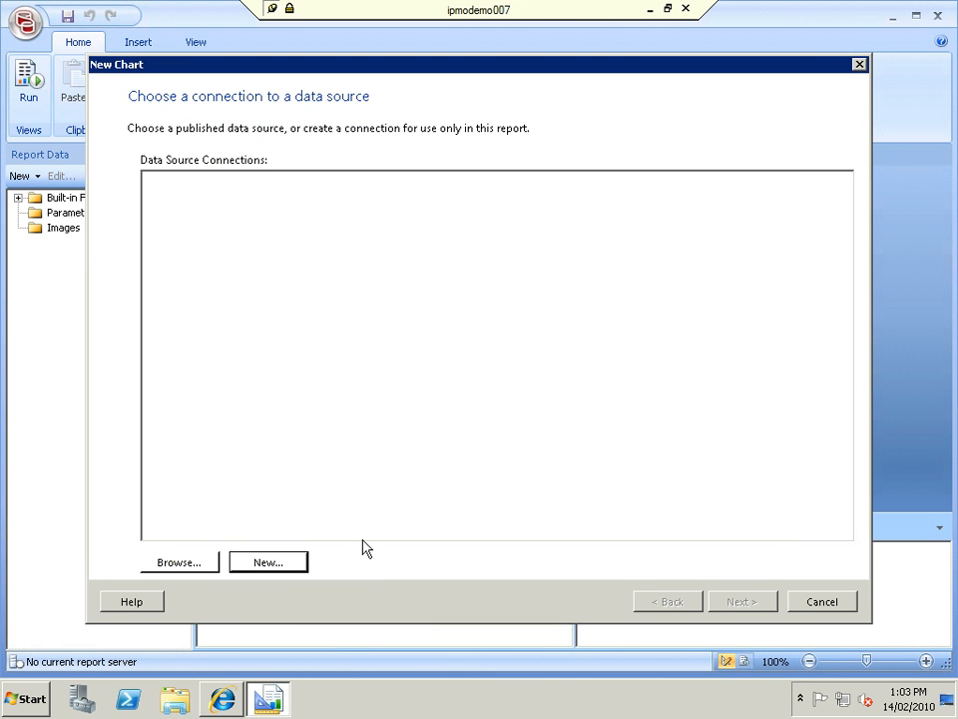
pyautogui.click(190, 560)
pyautogui.doubleClick(255, 196)
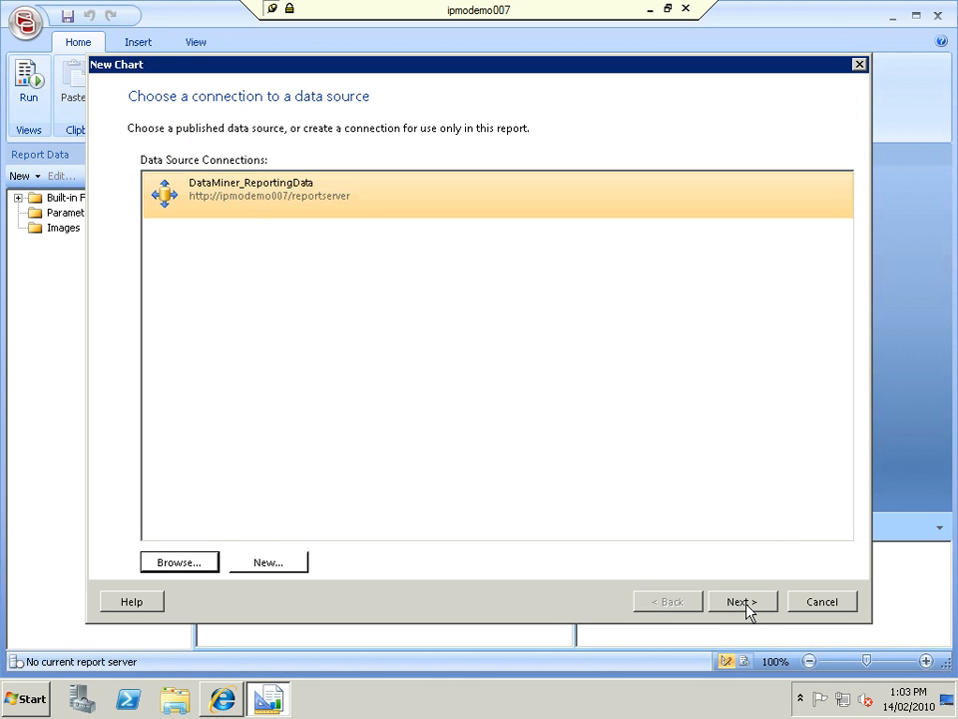
# - Proceed to the query design and include all fields of the Issues table
pyautogui.click(745, 603)
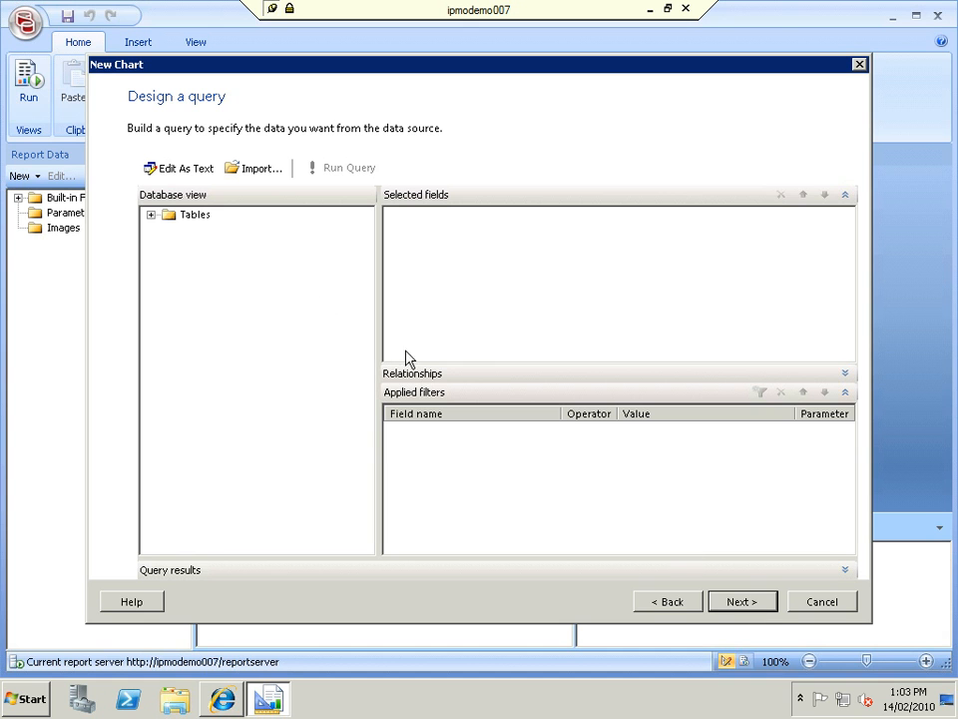
pyautogui.click(151, 215)
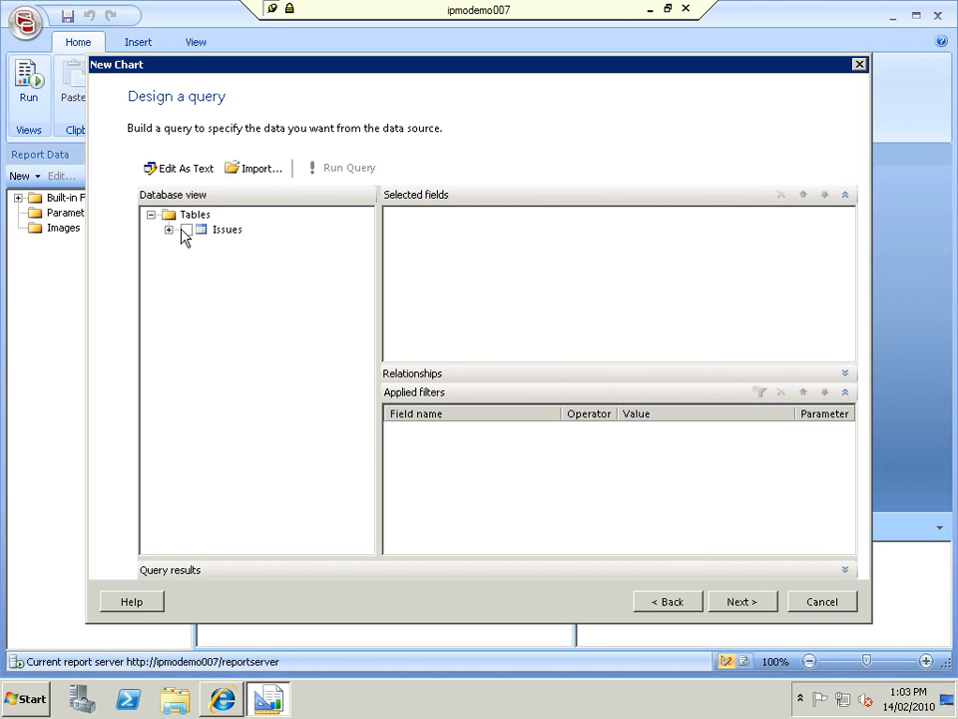
pyautogui.click(185, 230)
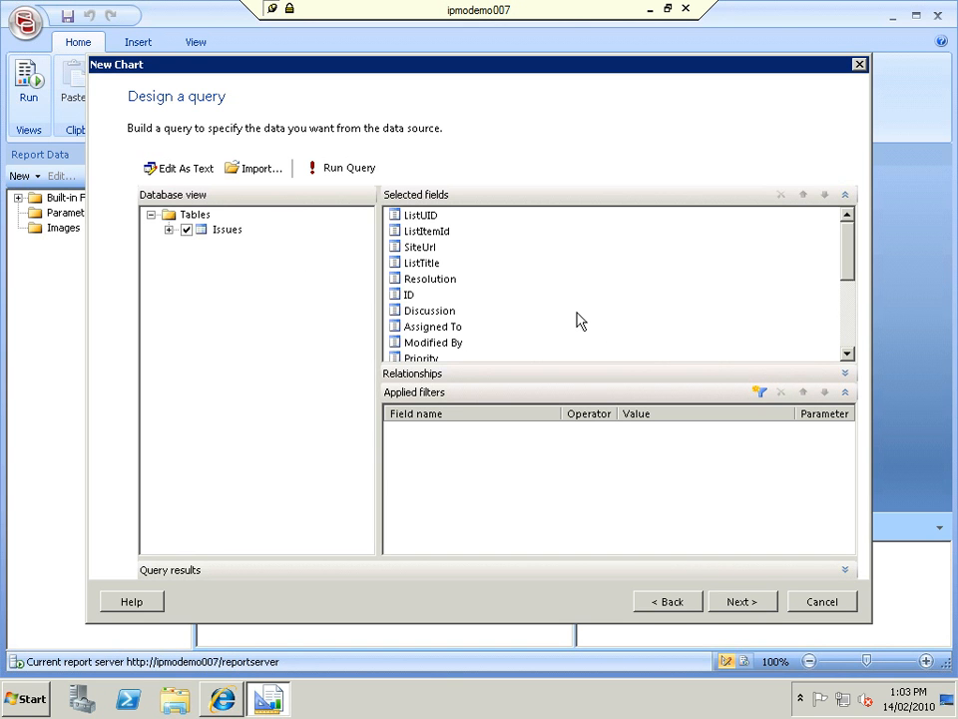
# - Choose a column chart with Title as the series and the Max of Due_Date as the values
pyautogui.click(742, 602)
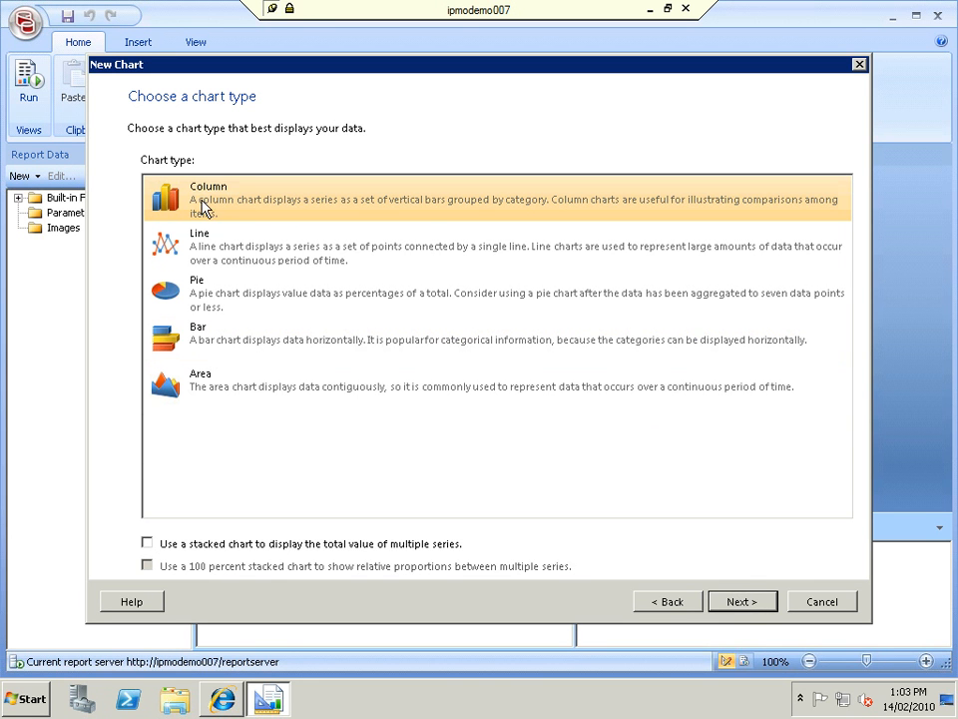
pyautogui.click(745, 601)
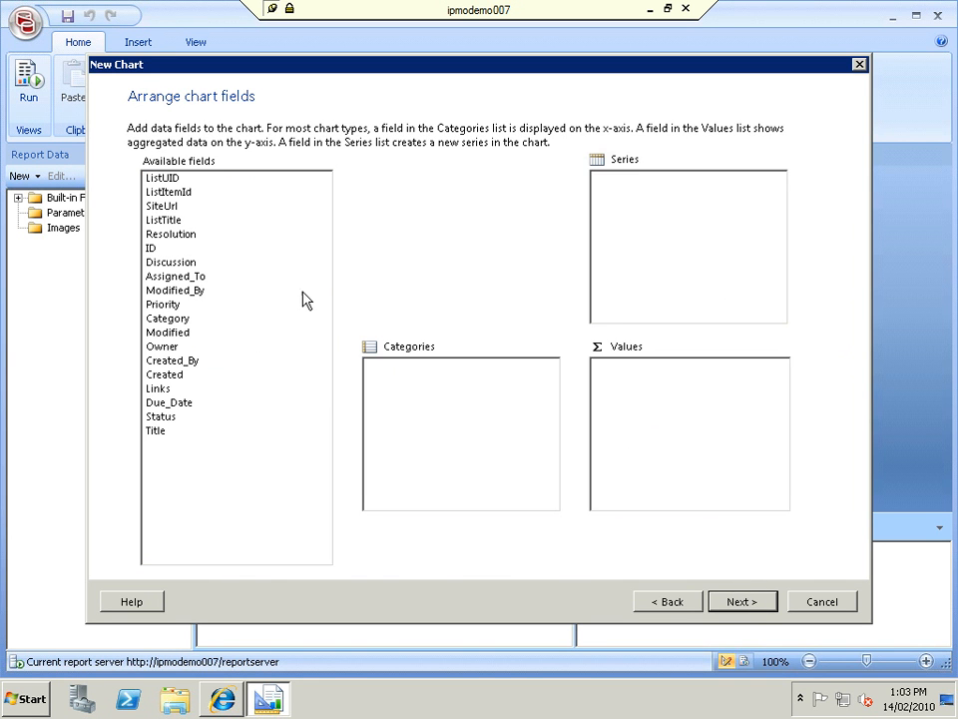
pyautogui.moveTo(172, 404); pyautogui.dragTo(719, 414)
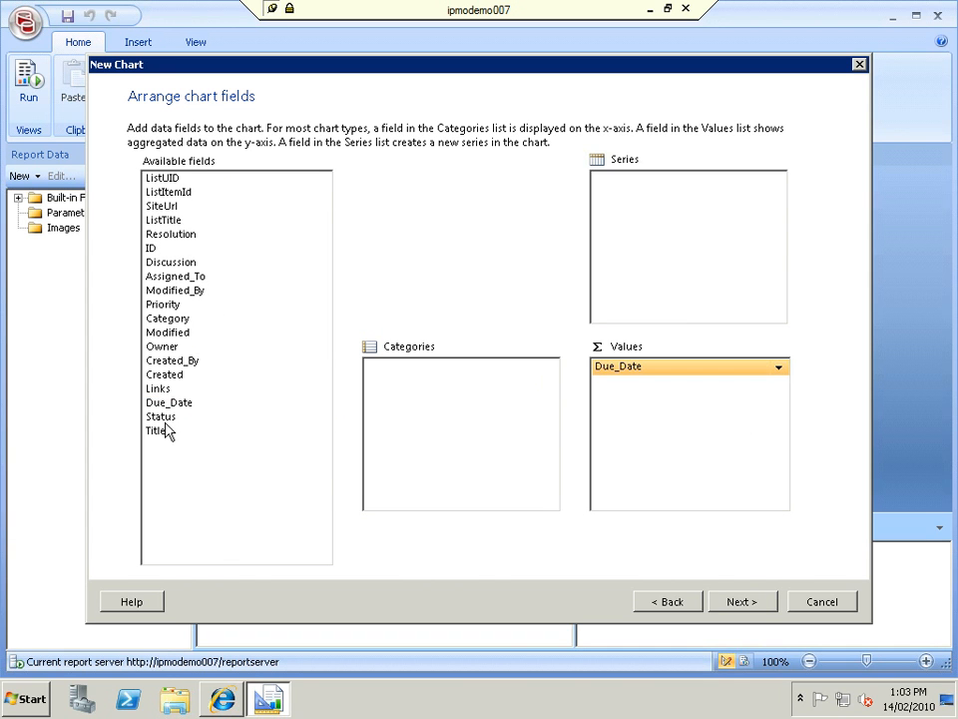
pyautogui.moveTo(158, 431); pyautogui.dragTo(684, 255)
pyautogui.click(780, 369)
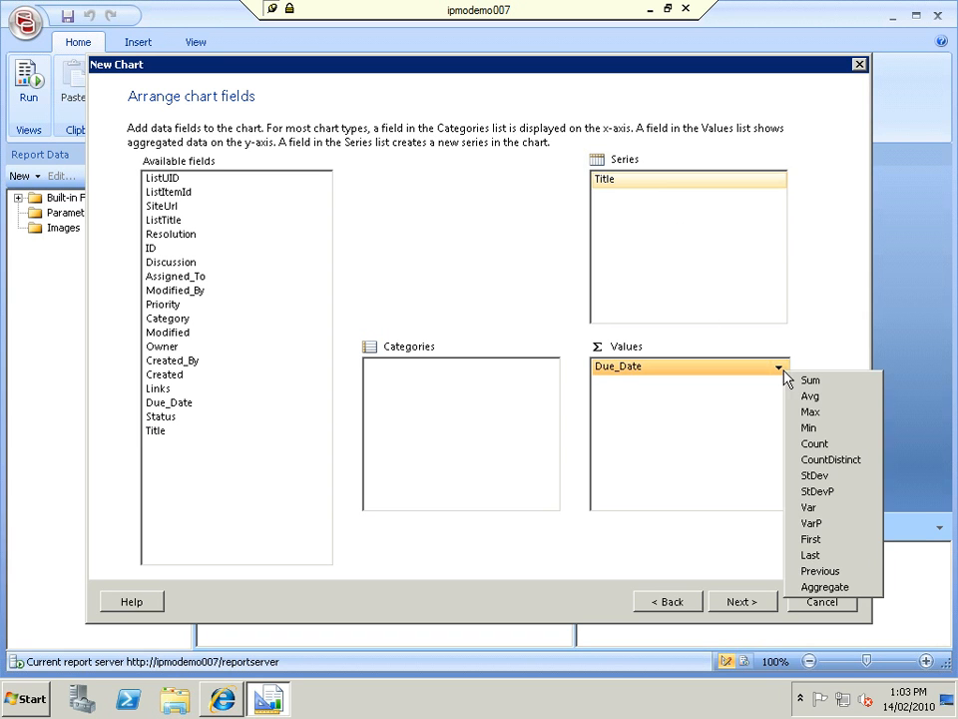
pyautogui.click(760, 416)
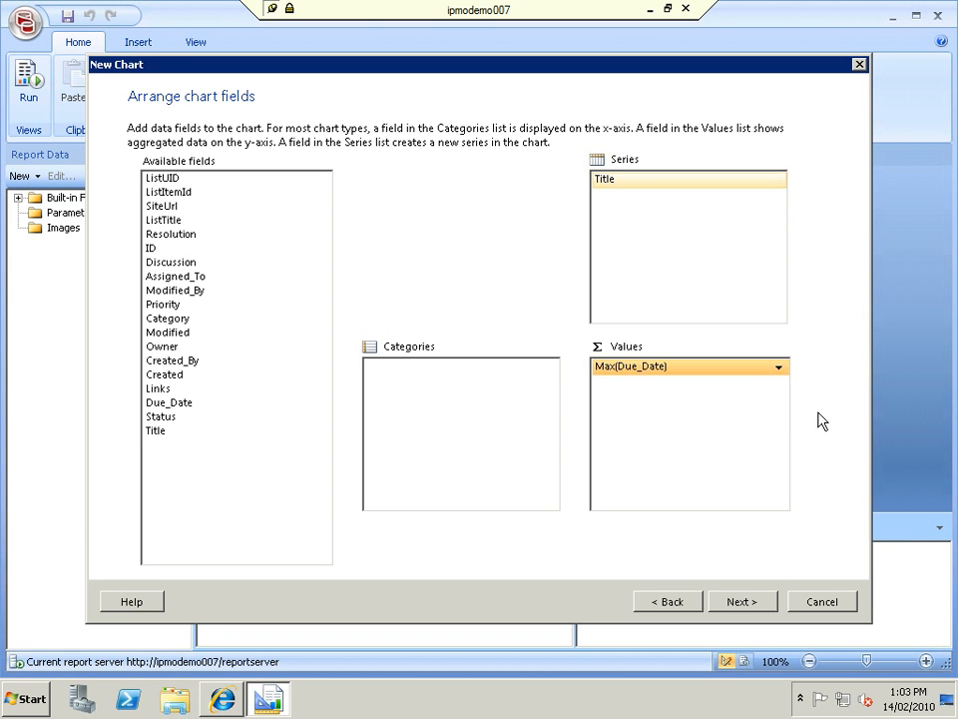
# - Apply the Forest style to the chart and finish the wizard
pyautogui.click(744, 602)
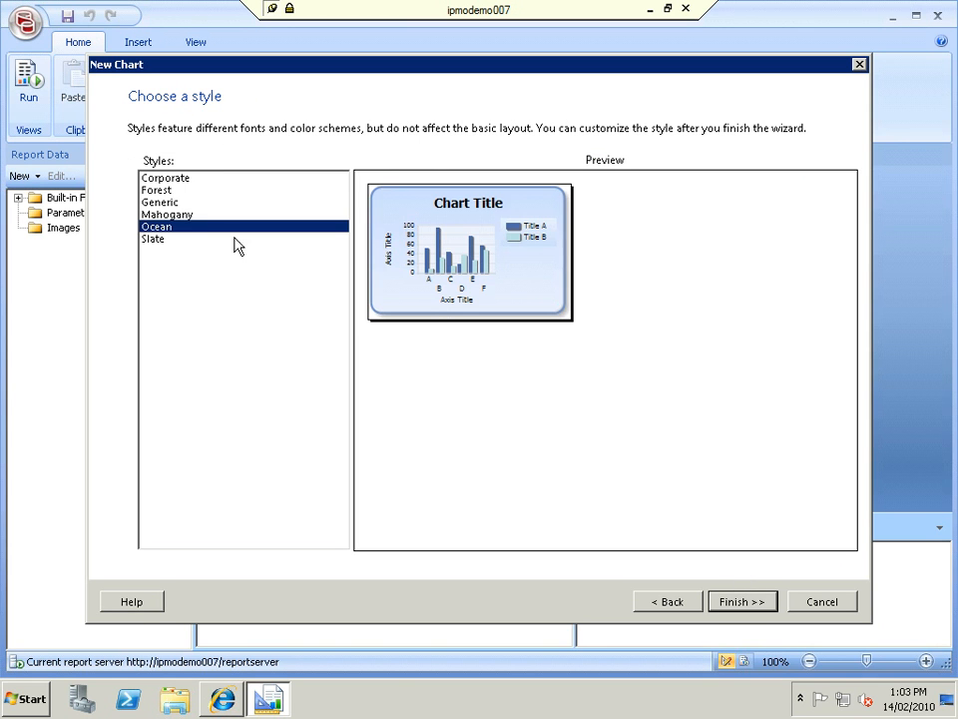
pyautogui.click(158, 190)
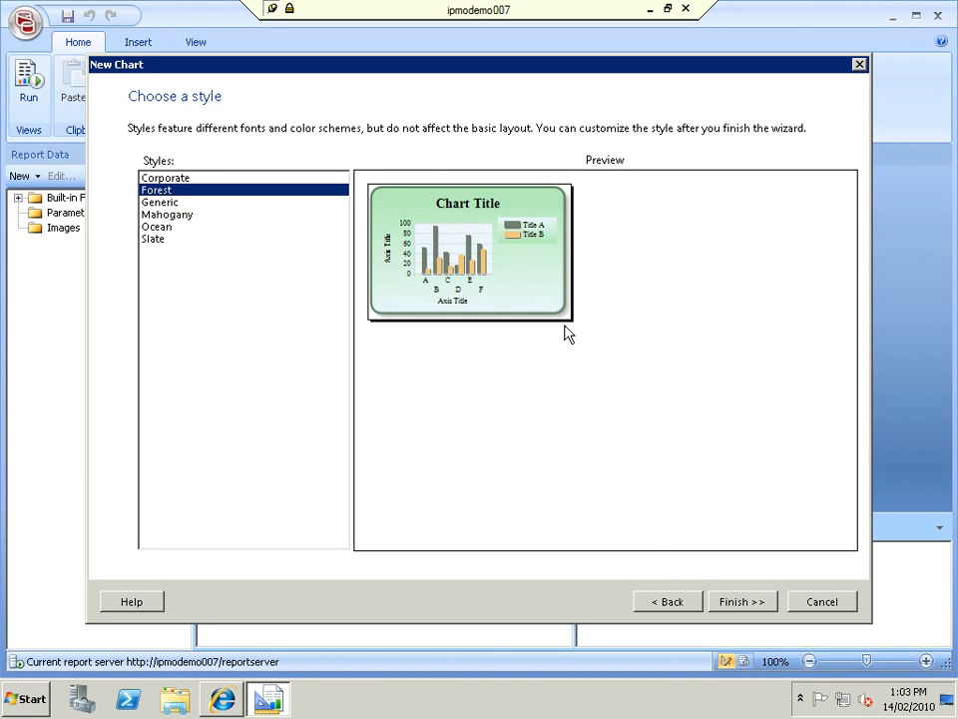
pyautogui.click(752, 607)
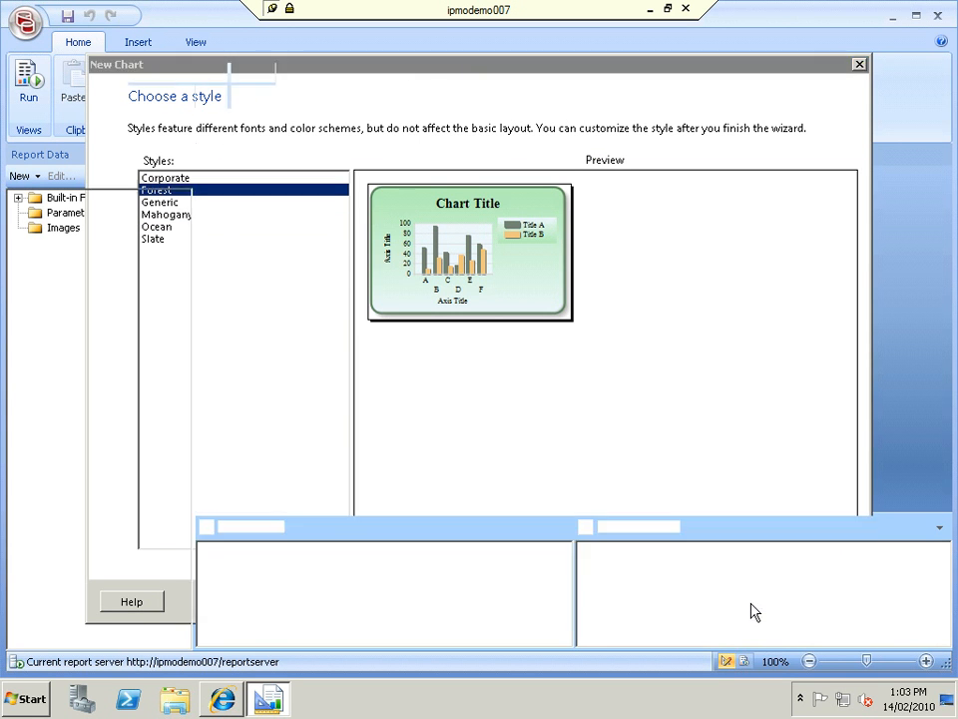
# - Enlarge the chart to span the full width of the report page and run the report
pyautogui.moveTo(525, 440); pyautogui.dragTo(830, 590)
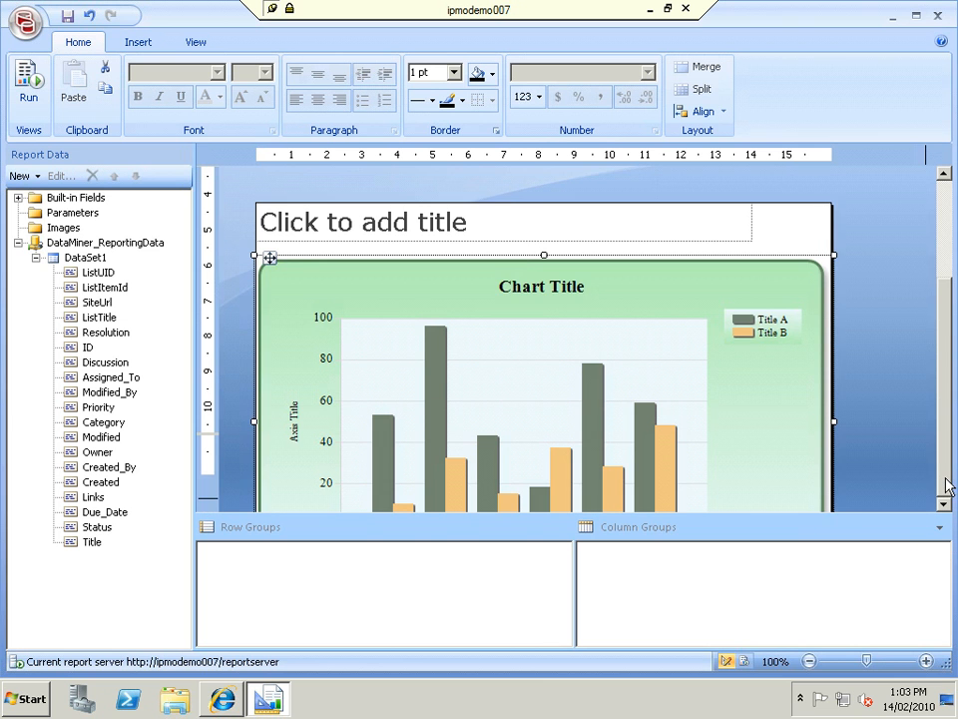
pyautogui.click(948, 486)
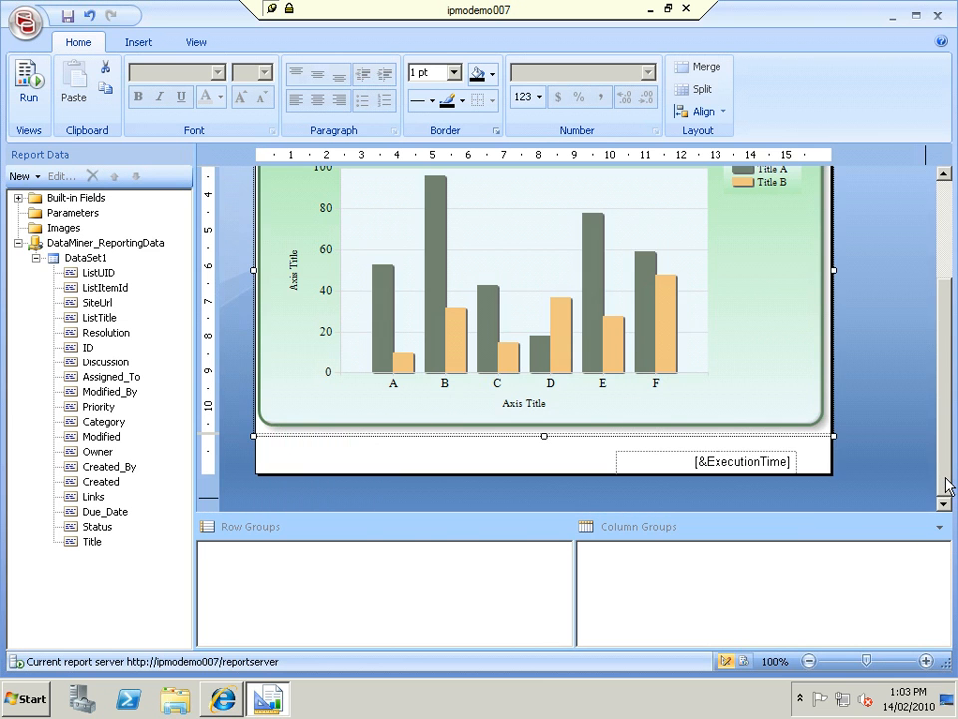
pyautogui.click(30, 92)
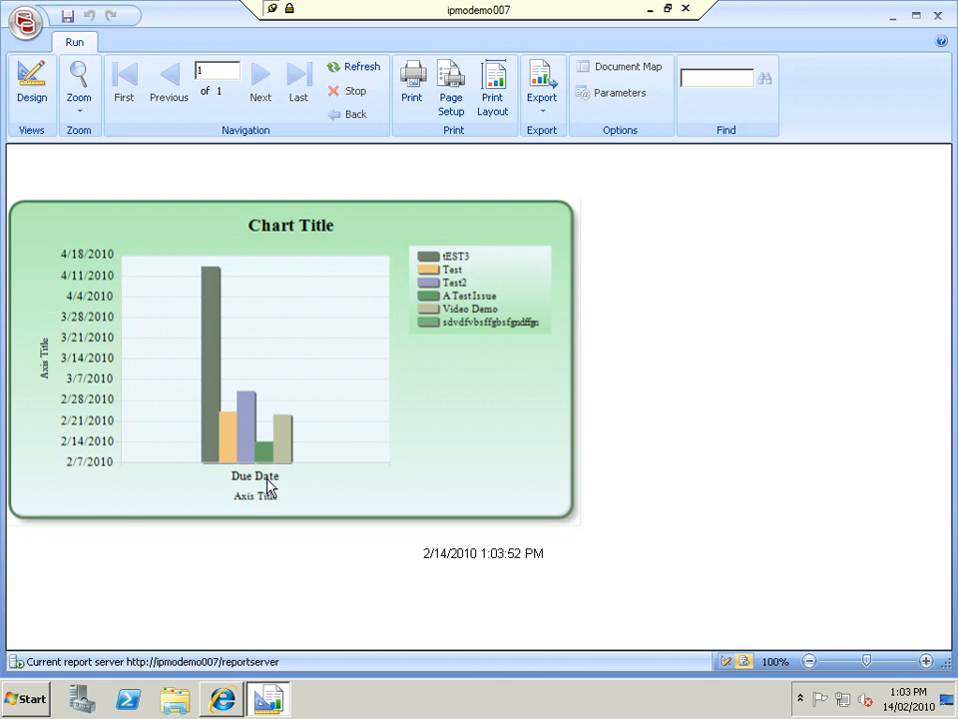
# - Return to the report design and open the query of DataSet1 for editing
pyautogui.click(32, 99)
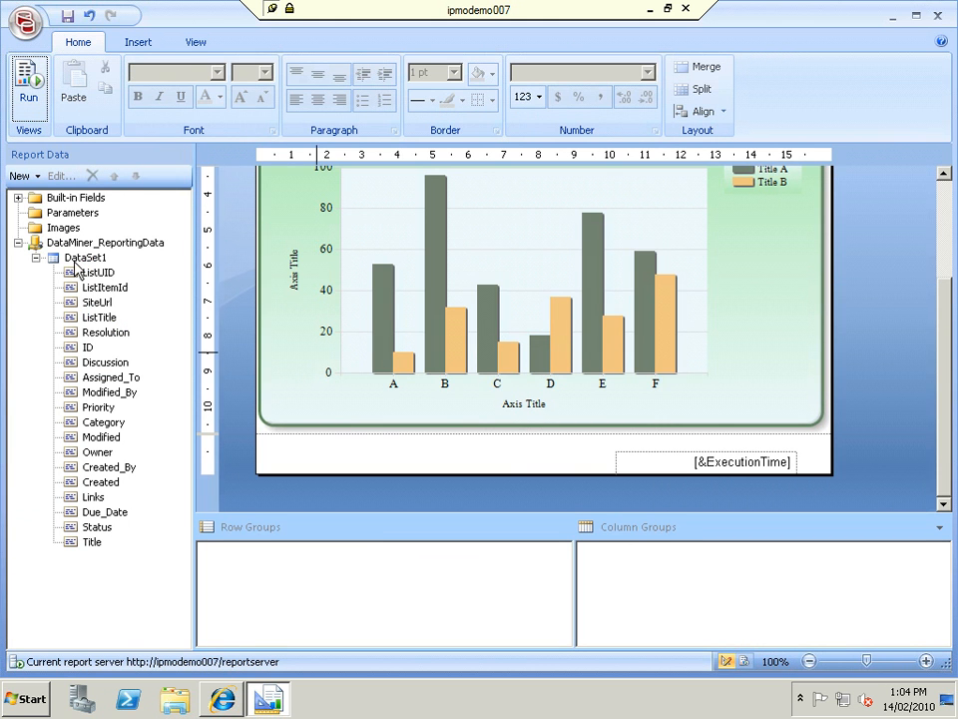
pyautogui.rightClick(75, 259)
pyautogui.click(157, 321)
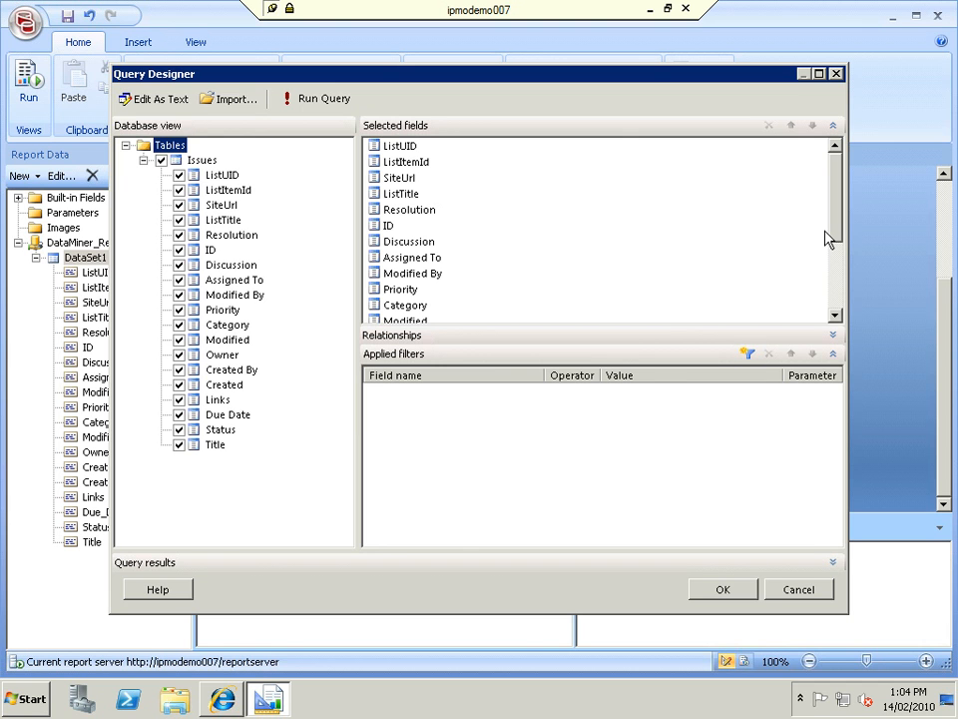
# - Add a query filter where SiteUrl is (blank), make it a parameter and accept the query
pyautogui.click(480, 388)
pyautogui.click(747, 352)
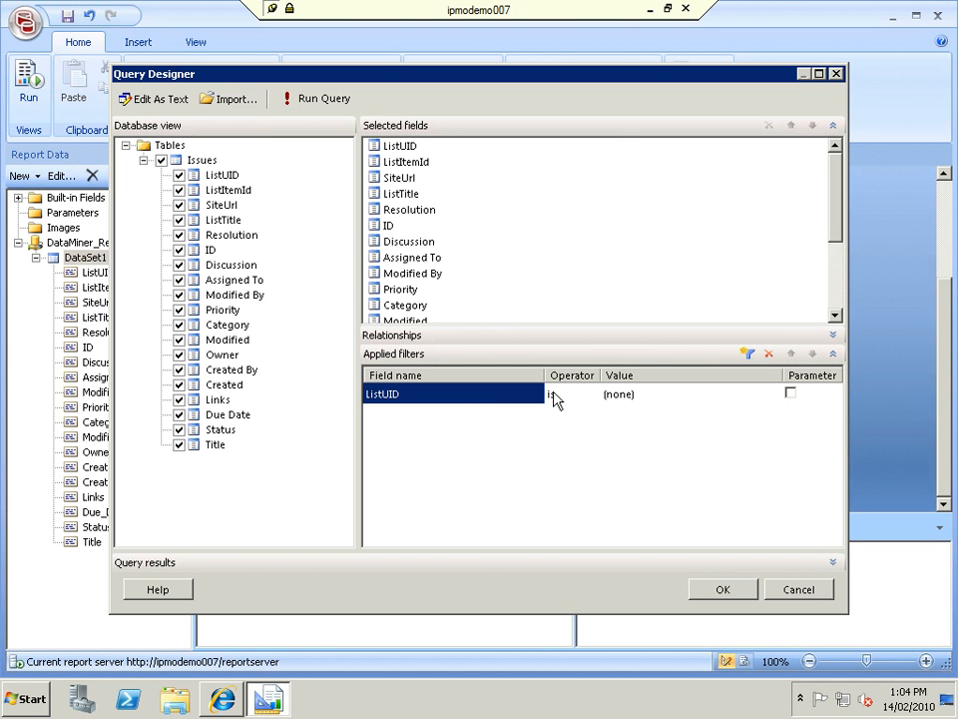
pyautogui.click(488, 403)
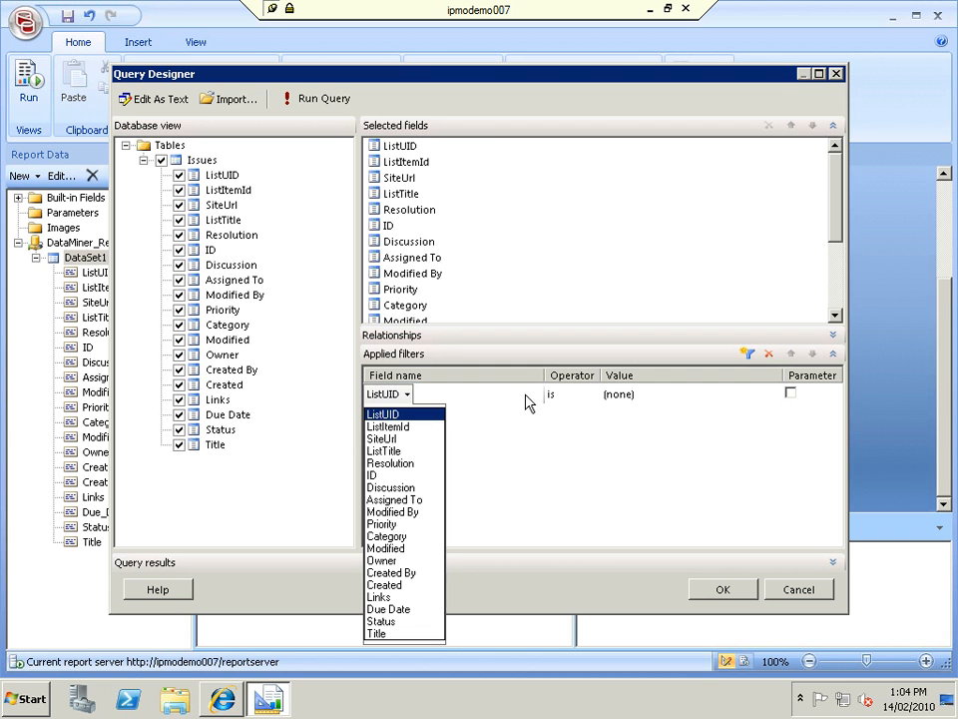
pyautogui.click(387, 443)
pyautogui.click(664, 393)
pyautogui.click(673, 393)
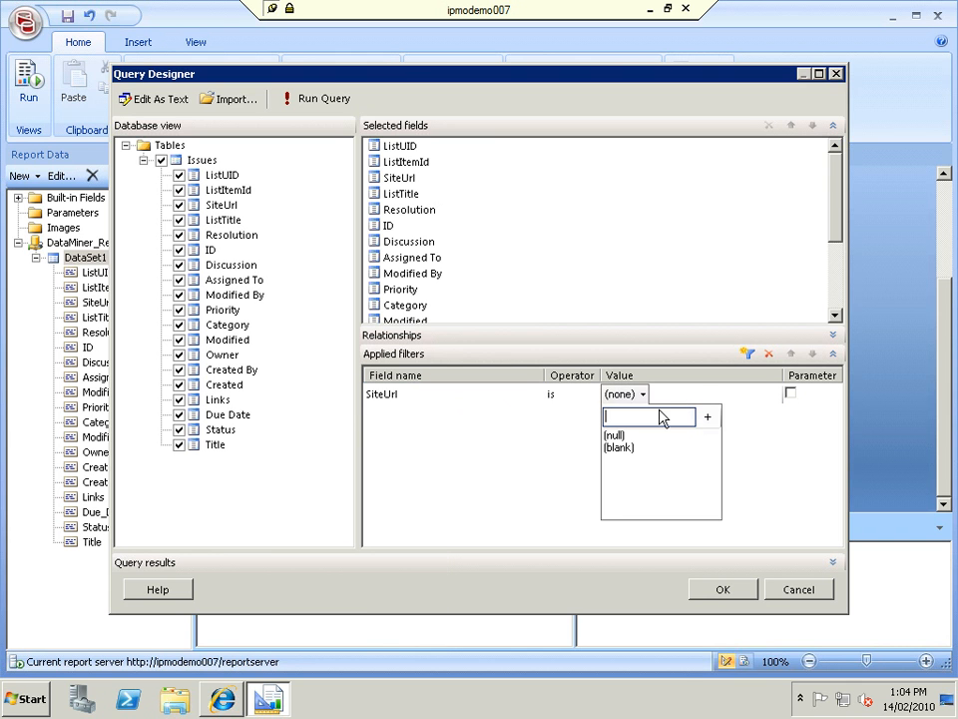
pyautogui.click(618, 449)
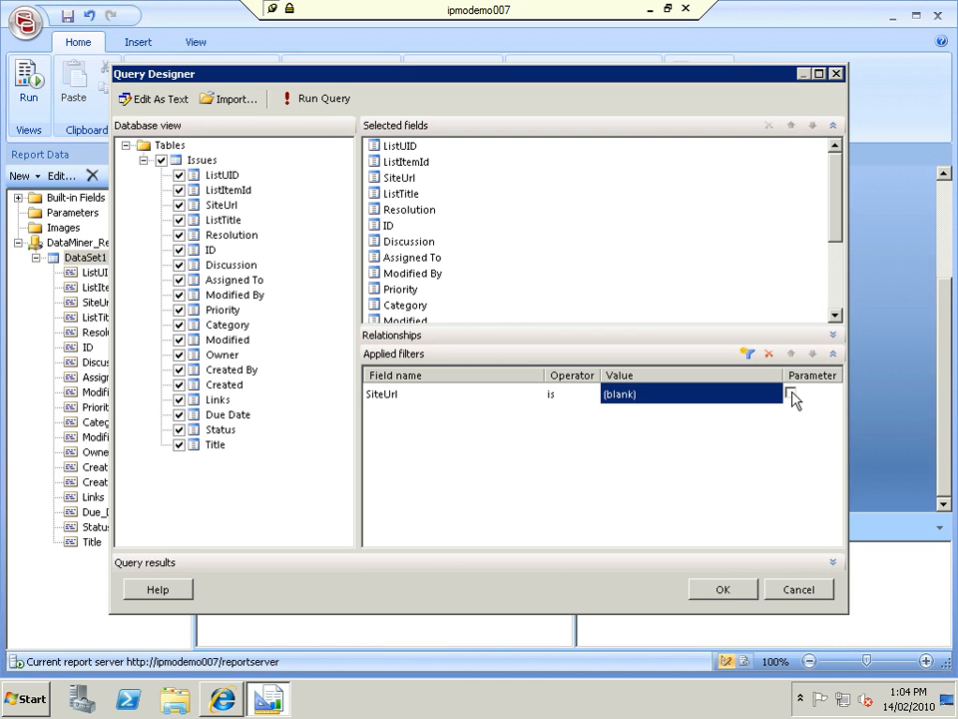
pyautogui.click(791, 395)
pyautogui.click(733, 588)
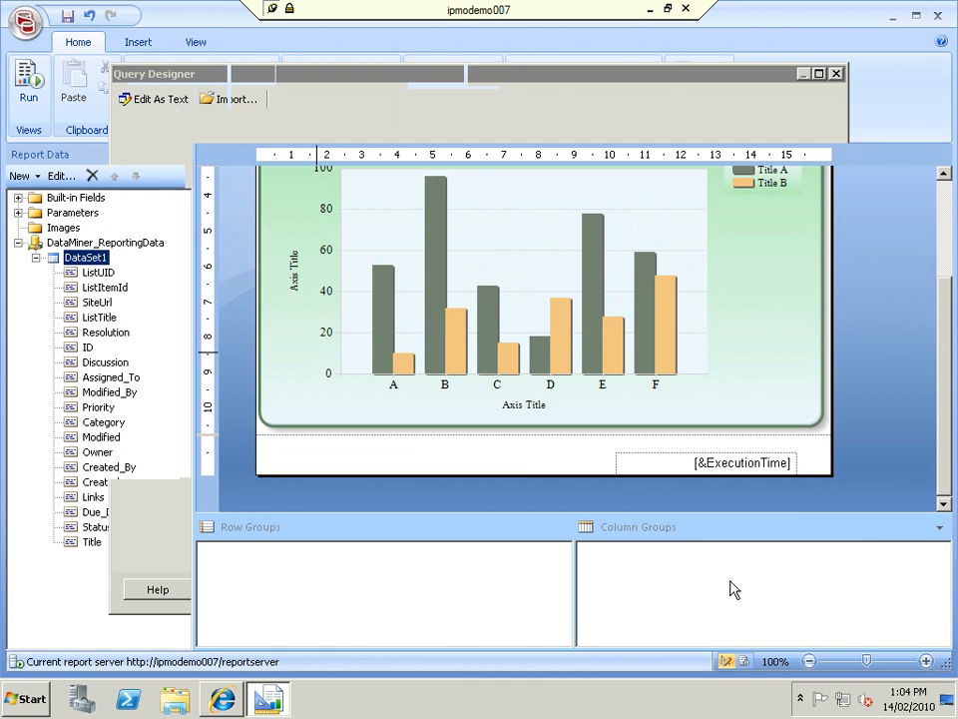
# - Expand the report parameters to check SiteUrl and run the report
pyautogui.click(30, 216)
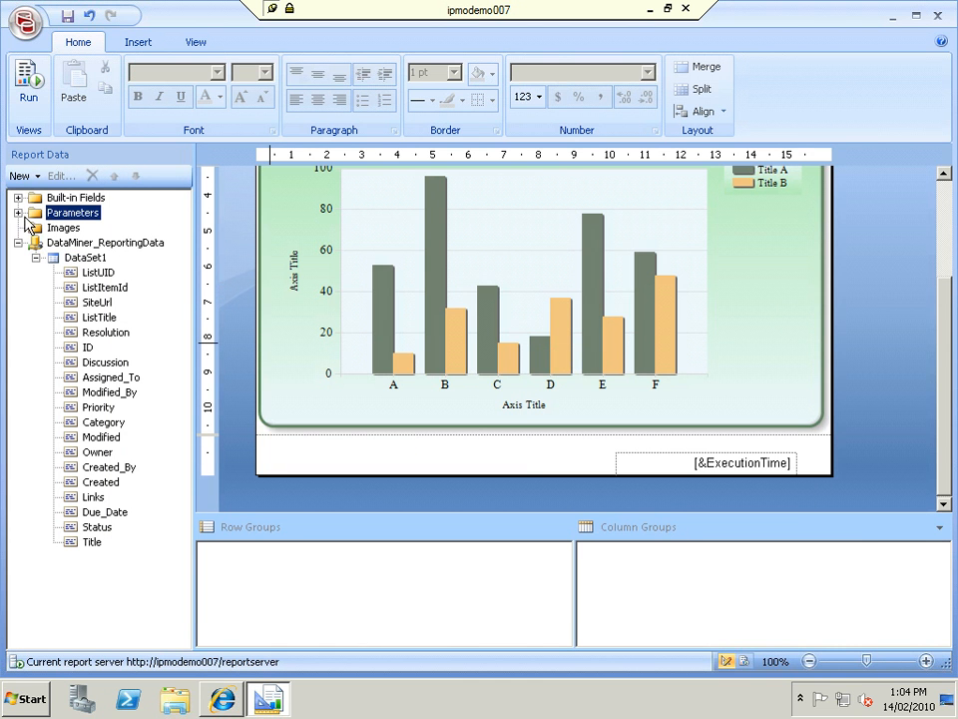
pyautogui.click(18, 213)
pyautogui.click(80, 231)
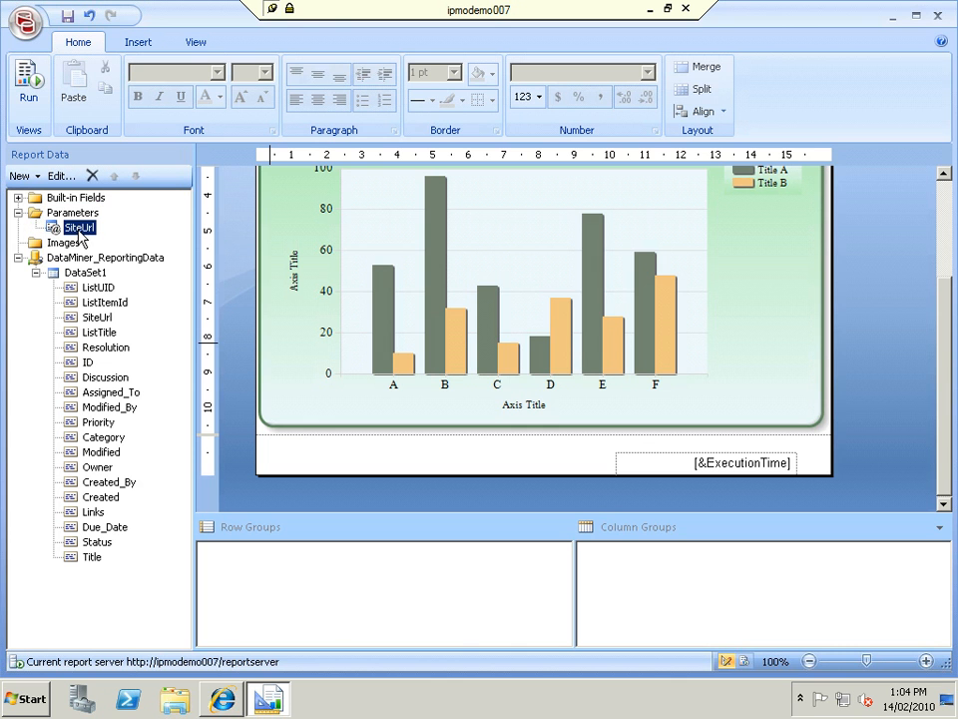
pyautogui.click(28, 95)
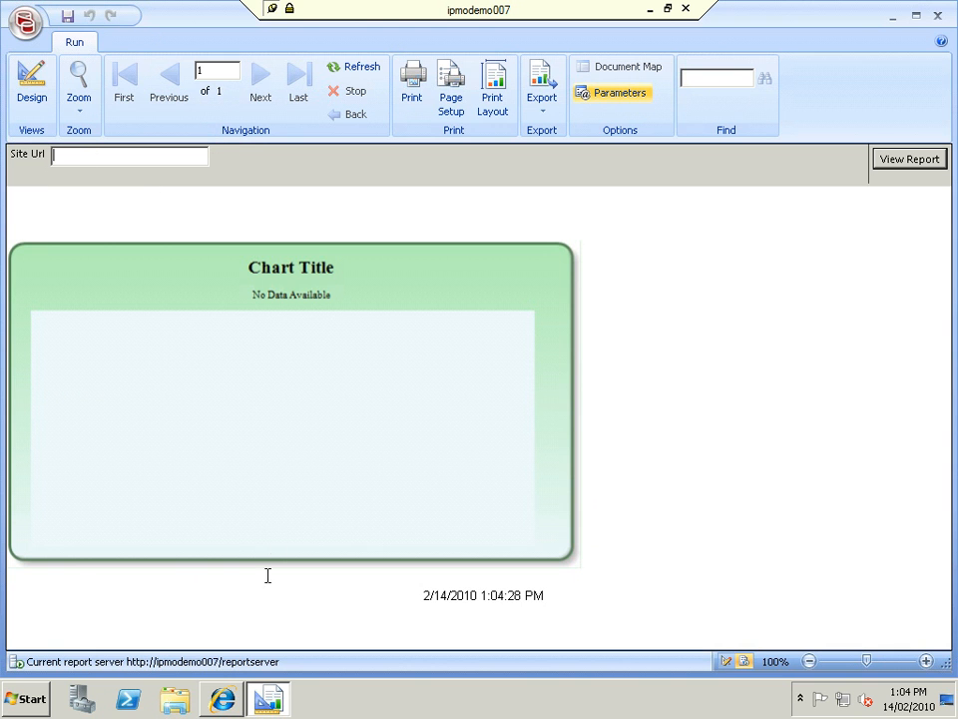
# - Switch to a new Internet Explorer window and open the Issues list of the Test 01 project workspace in a new tab
pyautogui.click(25, 699)
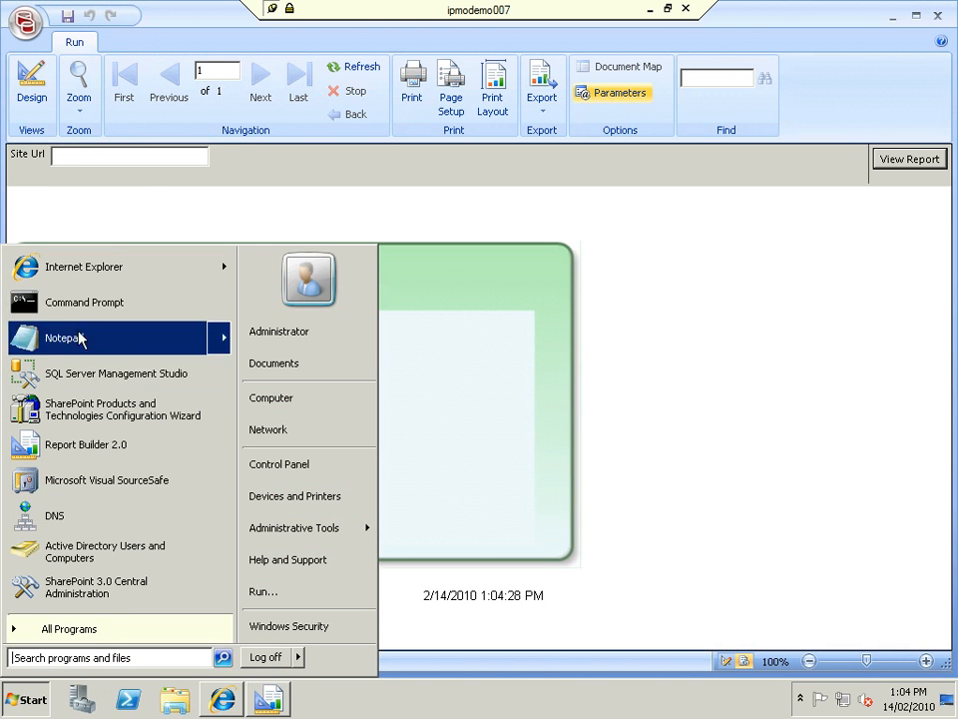
pyautogui.click(100, 269)
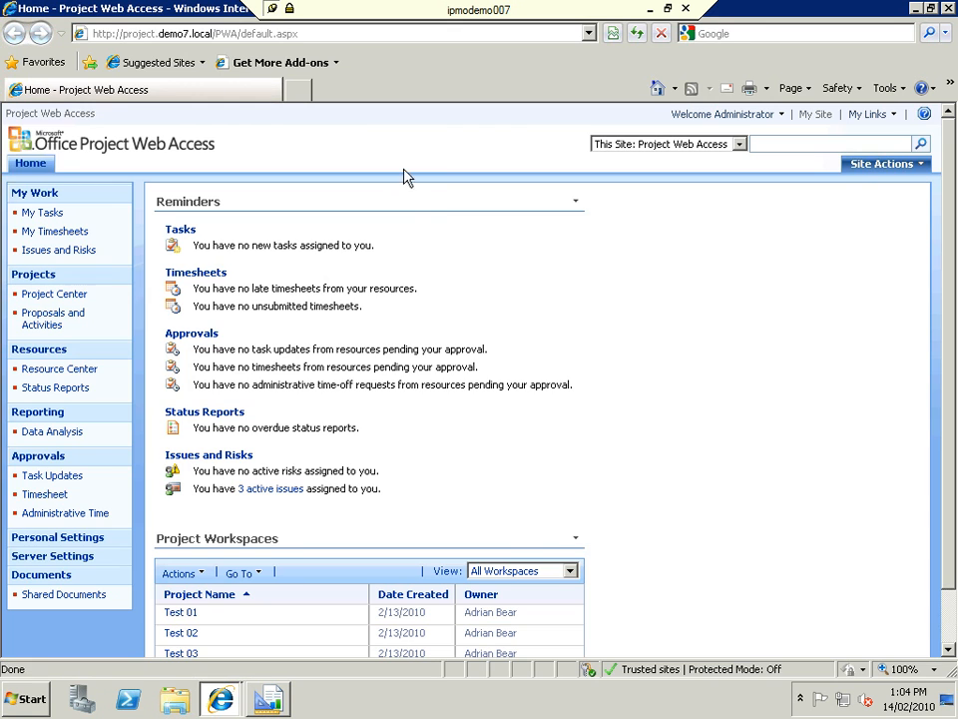
pyautogui.rightClick(180, 620)
pyautogui.click(285, 336)
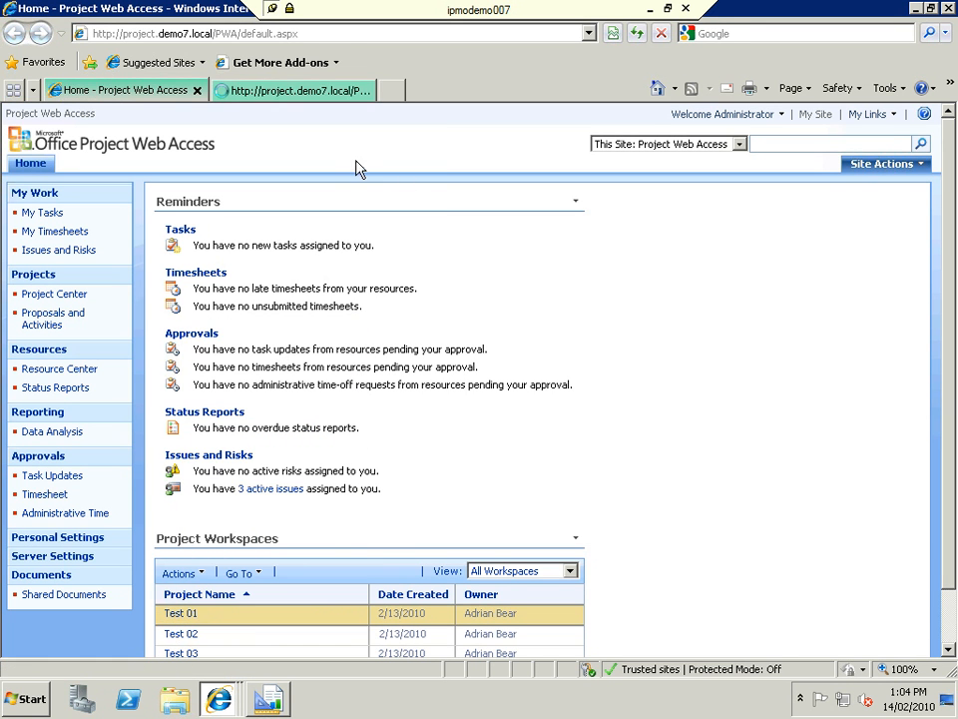
pyautogui.click(324, 91)
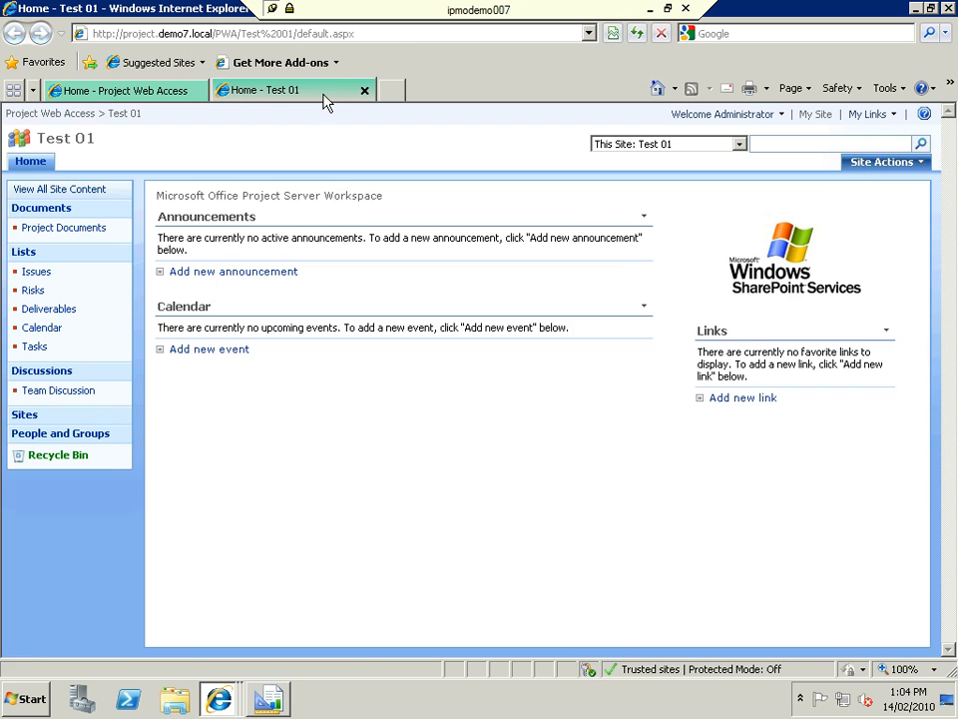
pyautogui.click(36, 272)
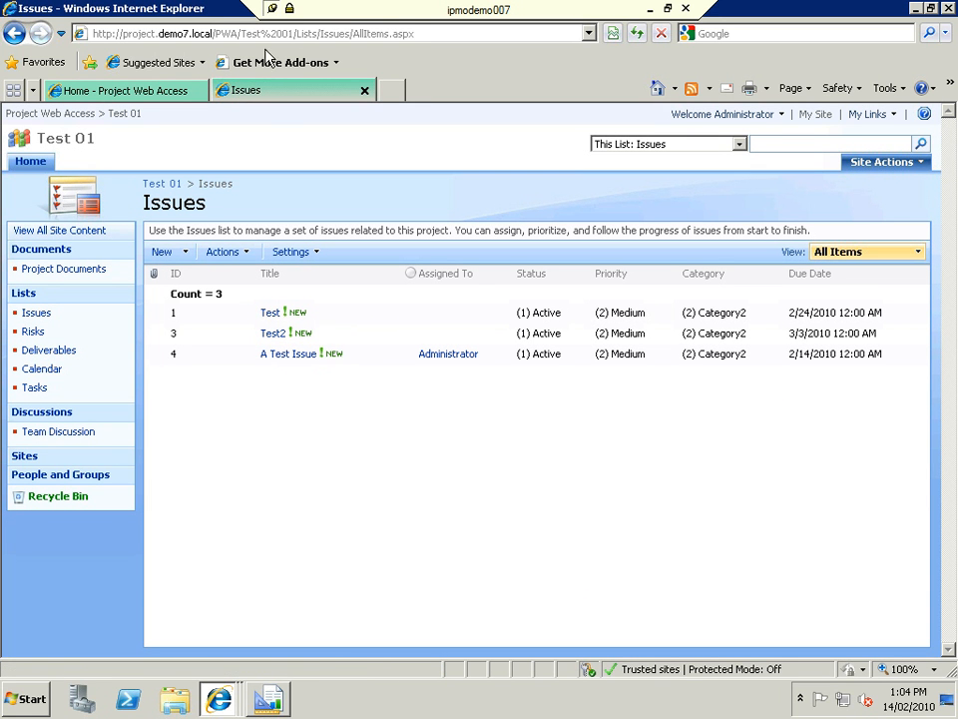
# - Copy the web address of the Test 01 Issues list
pyautogui.click(409, 34)
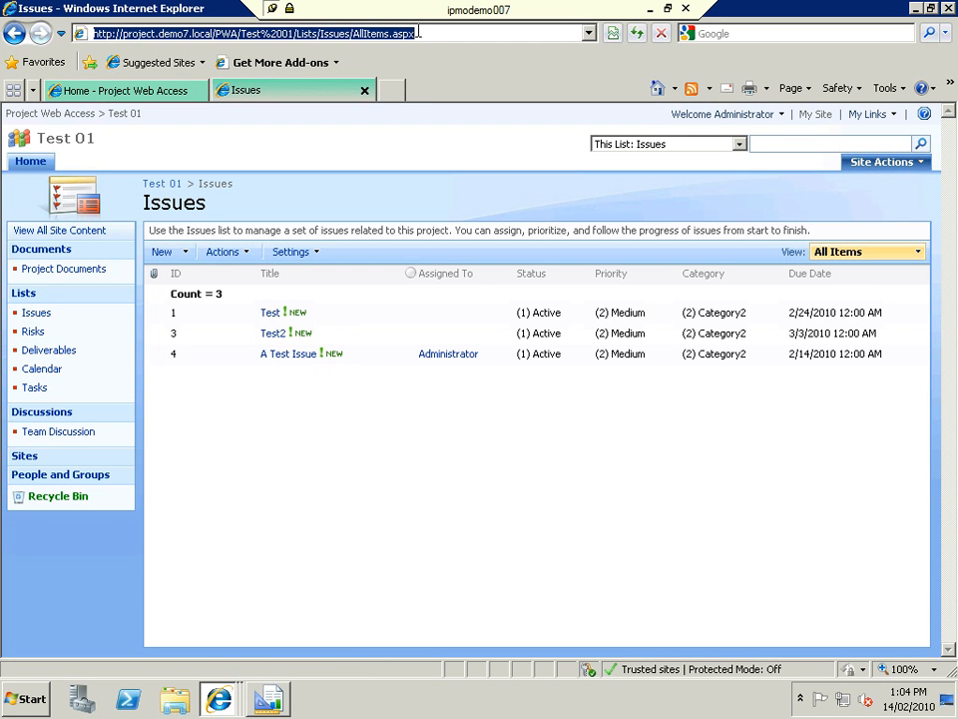
pyautogui.click(268, 699)
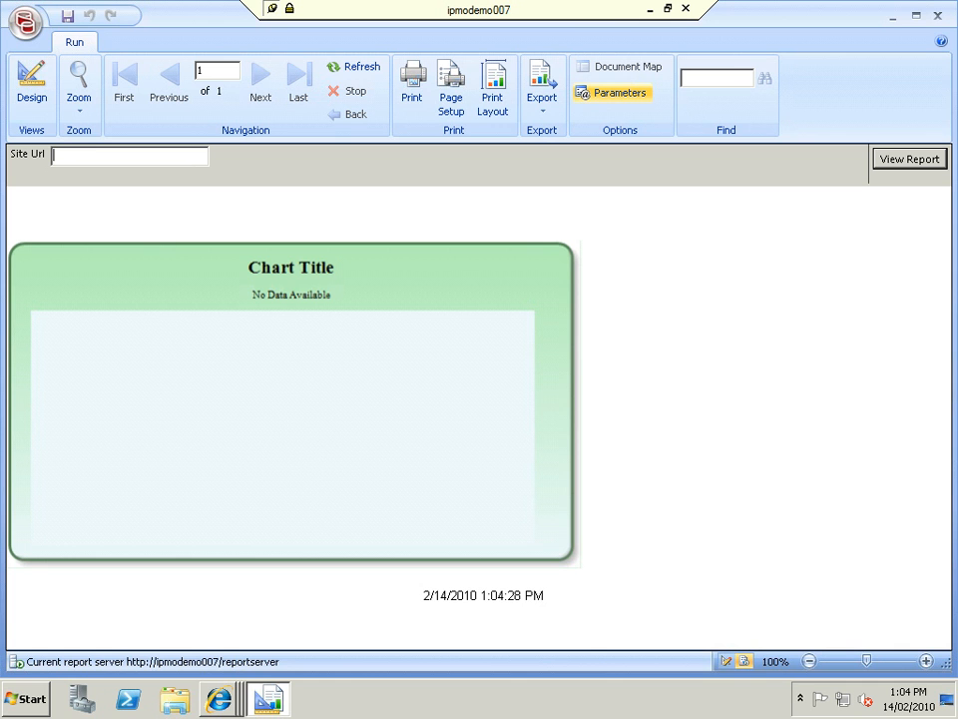
pyautogui.click(222, 697)
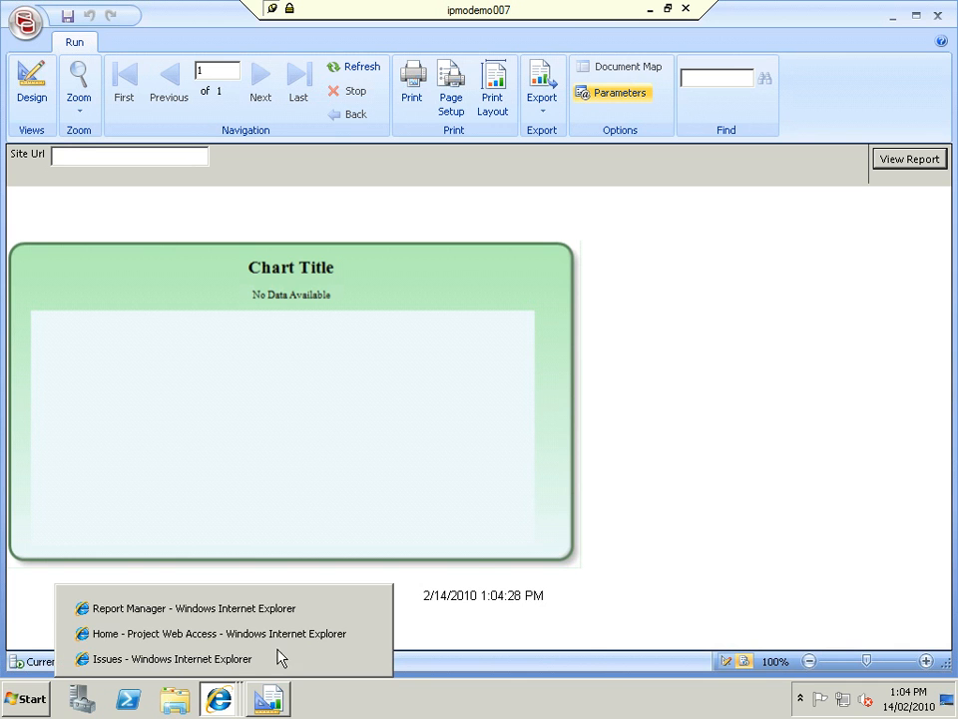
pyautogui.click(164, 661)
pyautogui.click(335, 33)
pyautogui.rightClick(330, 35)
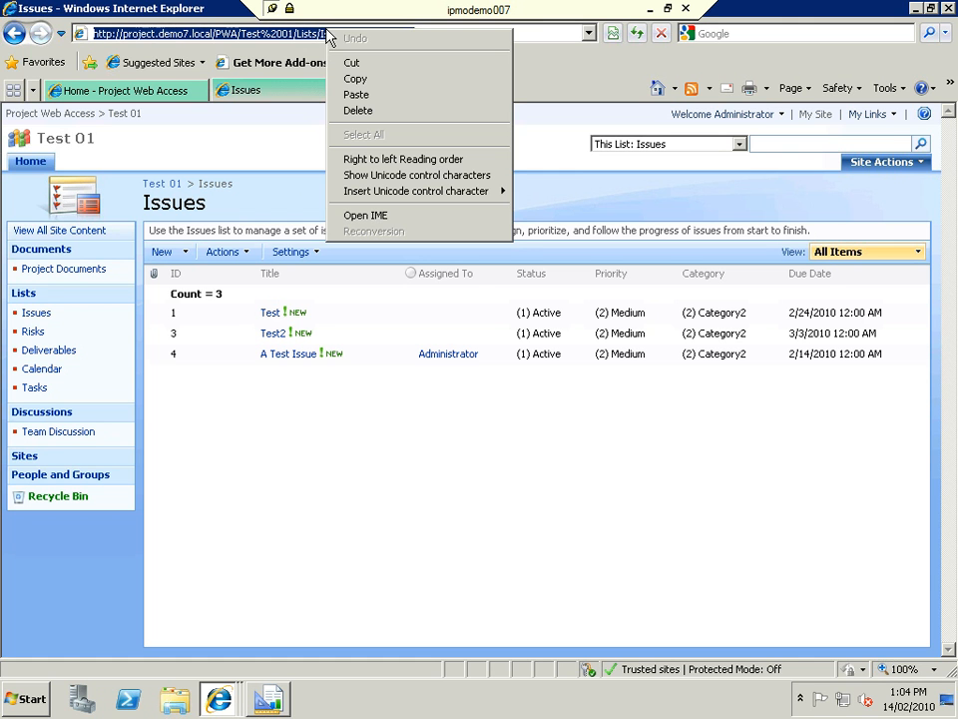
pyautogui.click(362, 79)
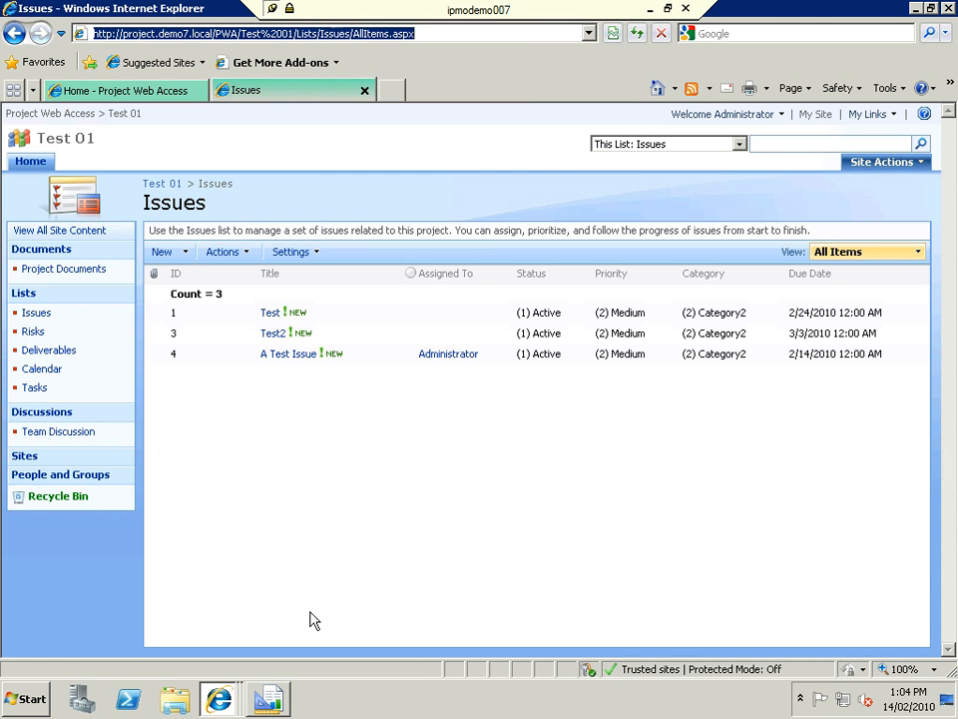
# - Switch to Report Builder, paste the address as the Site Url, shorten it to the Test 01 workspace address and view the report
pyautogui.click(269, 699)
pyautogui.rightClick(136, 158)
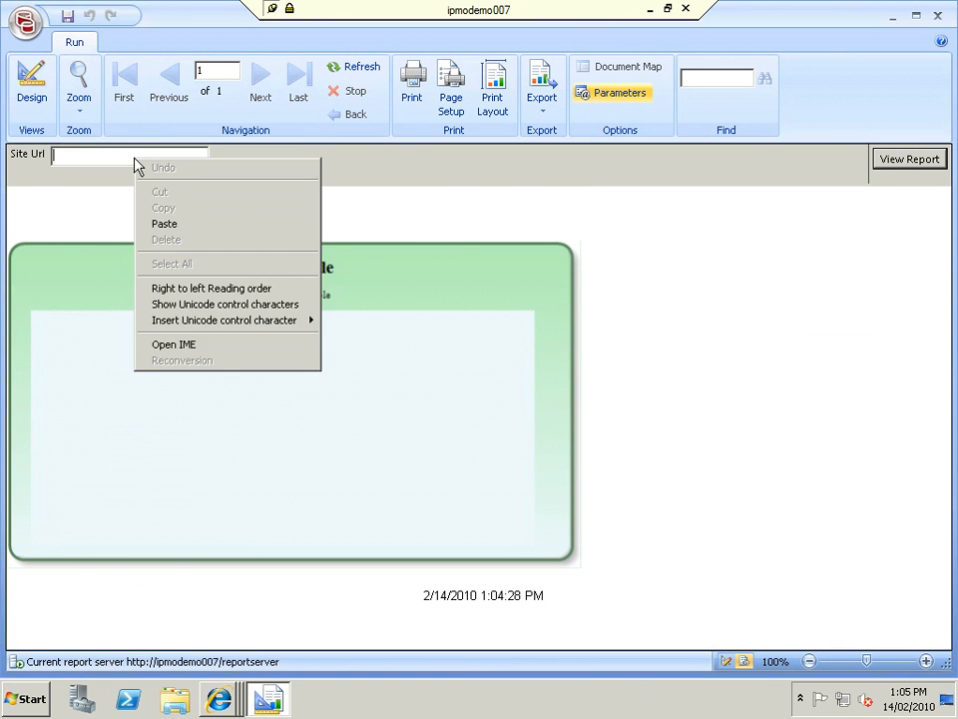
pyautogui.click(189, 226)
pyautogui.press('BackSpace')
pyautogui.press('BackSpace')
pyautogui.press('BackSpace')
pyautogui.press('BackSpace')
pyautogui.press('BackSpace')
pyautogui.press('BackSpace')
pyautogui.press('BackSpace')
pyautogui.press('BackSpace')
pyautogui.press('BackSpace')
pyautogui.press('BackSpace')
pyautogui.press('BackSpace')
pyautogui.press('BackSpace')
pyautogui.press('BackSpace')
pyautogui.press('BackSpace')
pyautogui.press('BackSpace')
pyautogui.press('BackSpace')
pyautogui.press('BackSpace')
pyautogui.press('BackSpace')
pyautogui.press('BackSpace')
pyautogui.press('BackSpace')
pyautogui.press('BackSpace')
pyautogui.press('BackSpace')
pyautogui.press('BackSpace')
pyautogui.press('BackSpace')
pyautogui.press('BackSpace')
pyautogui.press('BackSpace')
pyautogui.press('BackSpace')
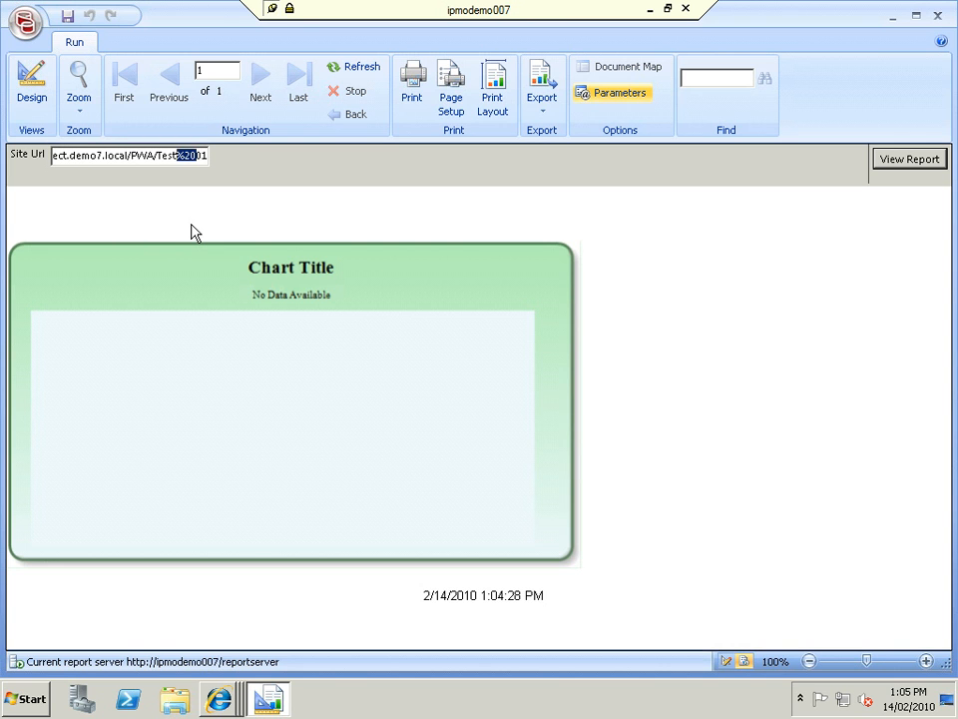
pyautogui.hotkey('ctrl', 'a')
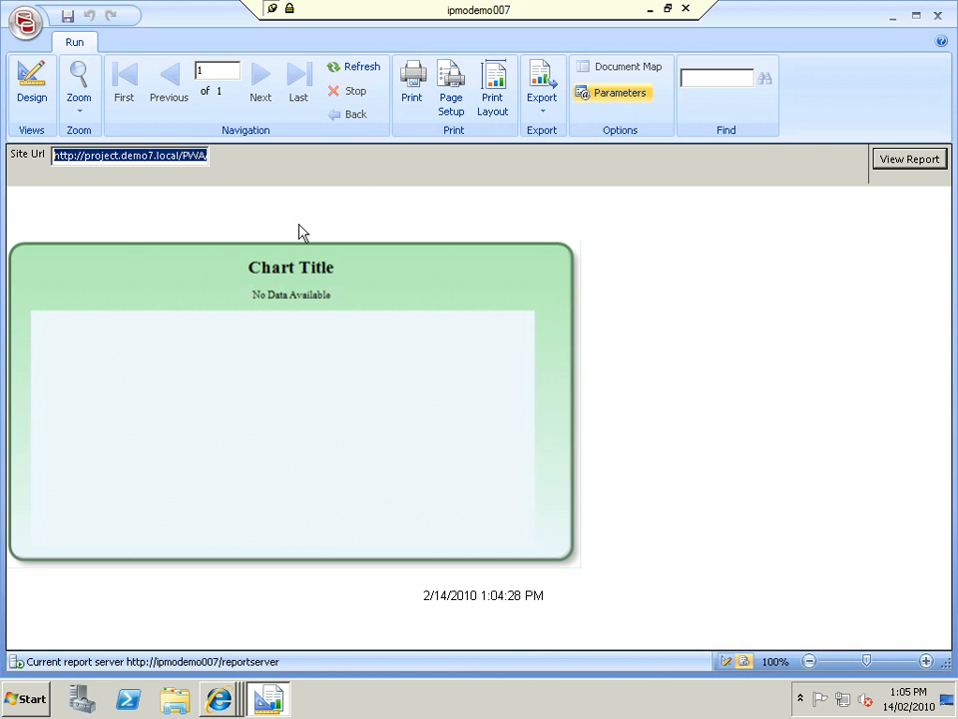
pyautogui.click(927, 159)
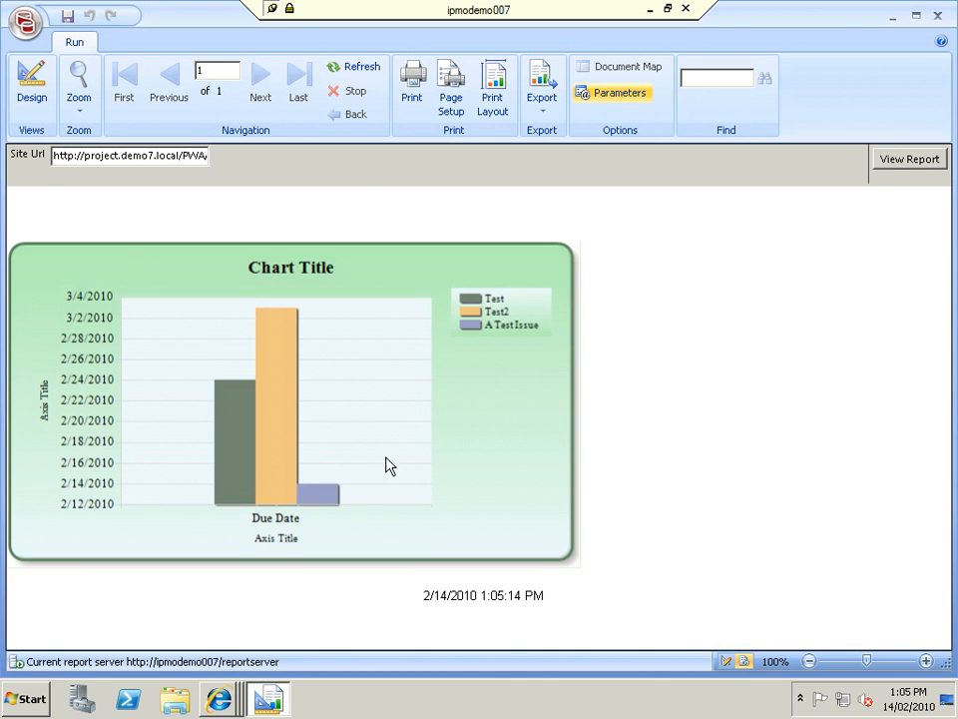
pyautogui.click(67, 15)
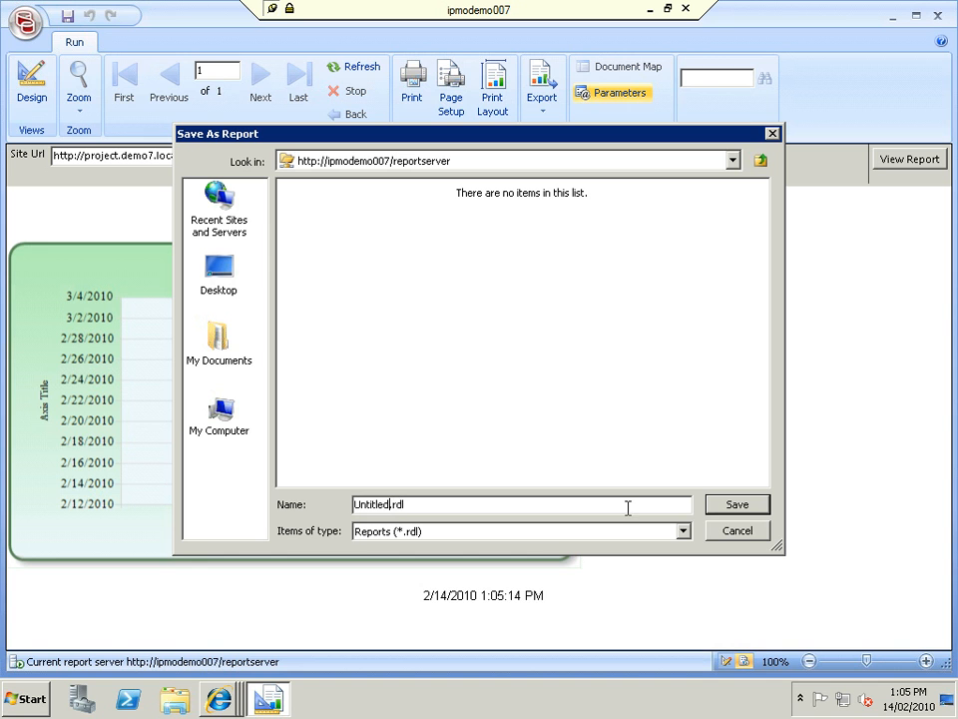
pyautogui.hotkey('shift', 'Home')
pyautogui.write('Issue DueDates')
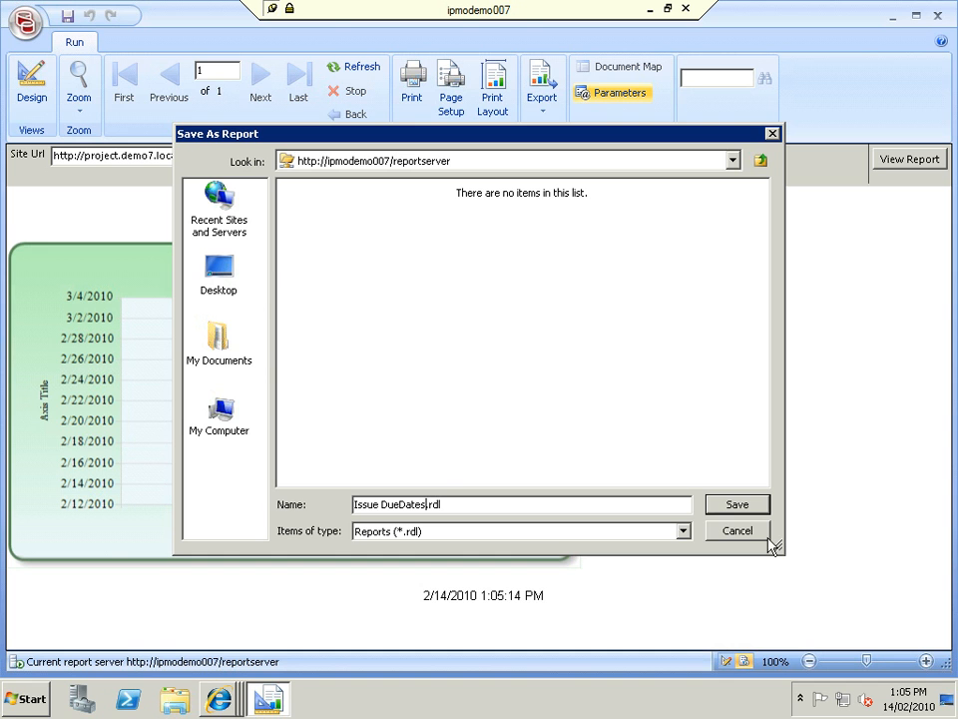
pyautogui.click(755, 506)
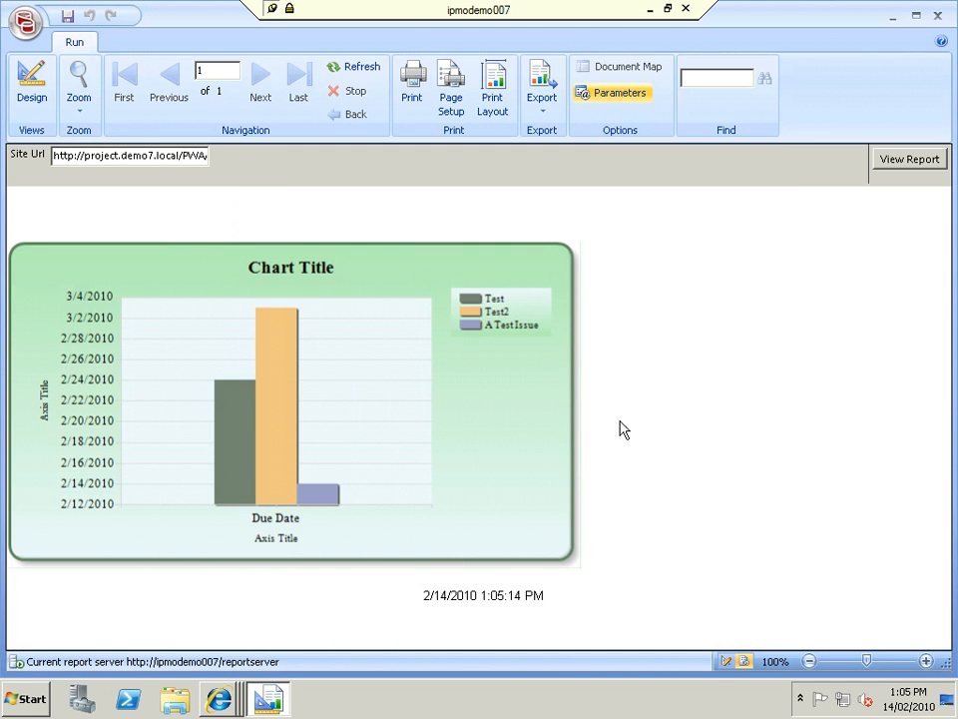